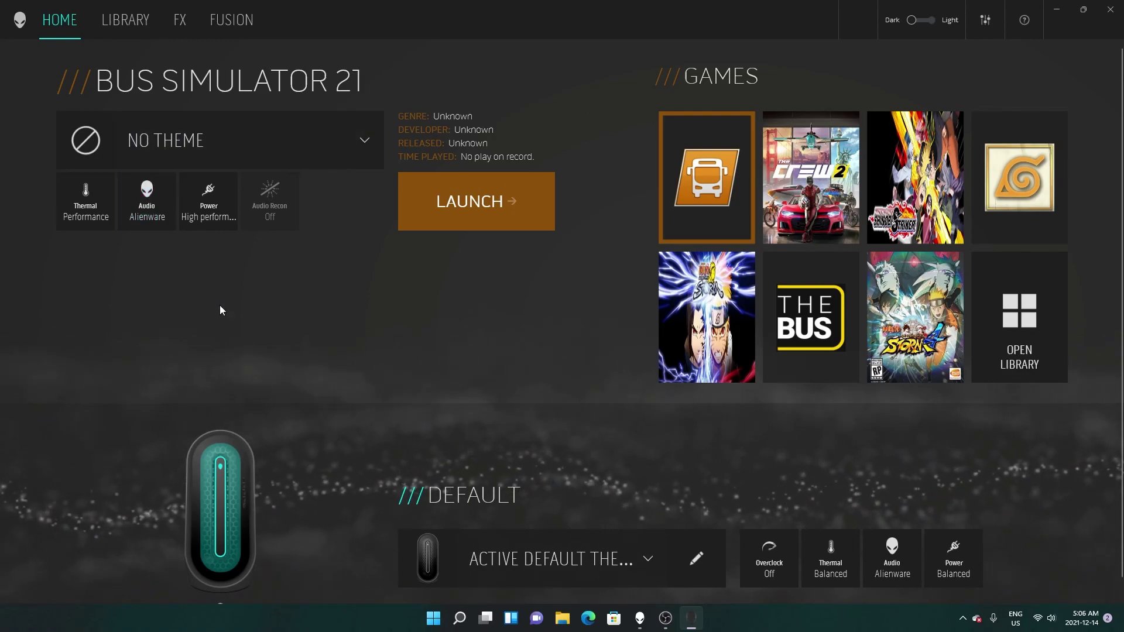
Turn the default theme's lighting off, then back on, from the quick lighting options
click(655, 557)
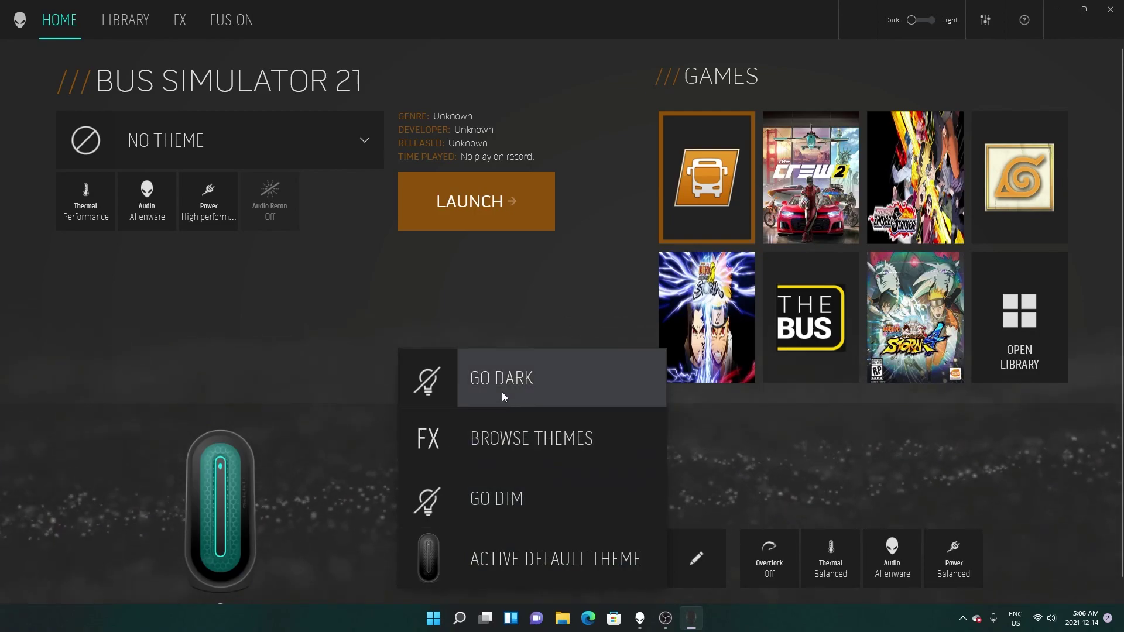
click(490, 381)
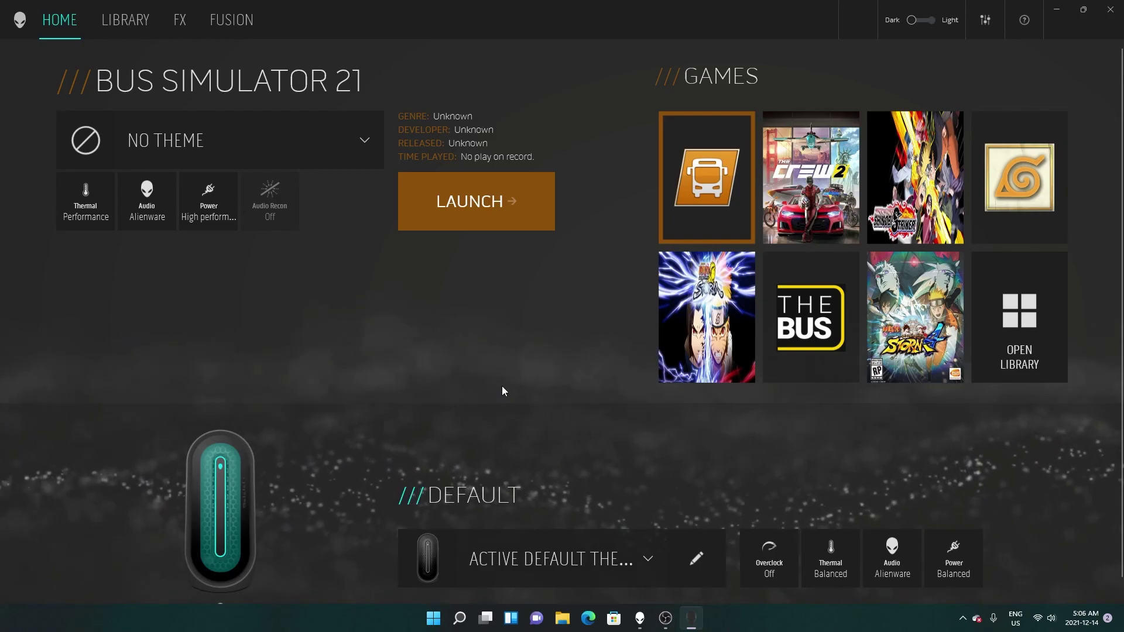
click(604, 556)
click(486, 387)
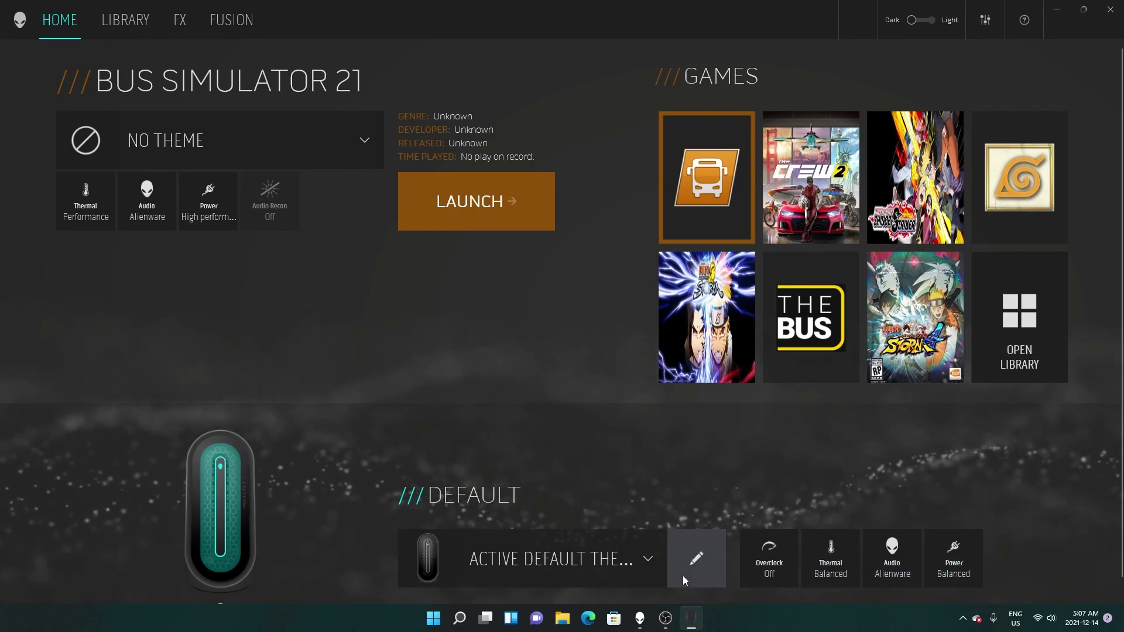
Show the game Library and dismiss the Customer Connect feedback notification
click(120, 22)
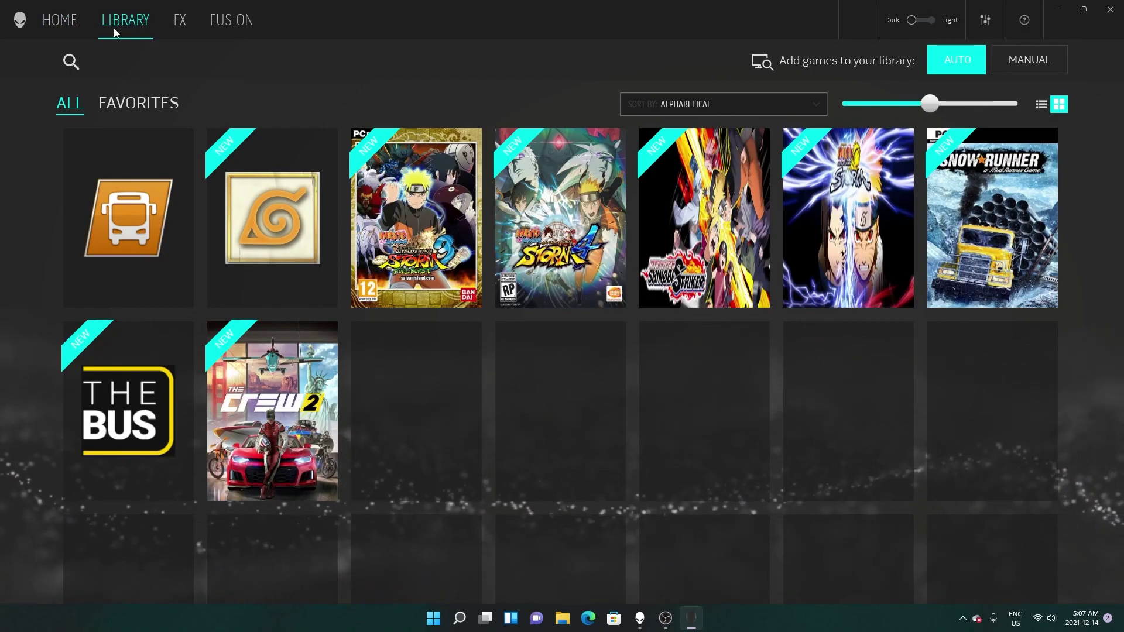
mouse_move(652, 212)
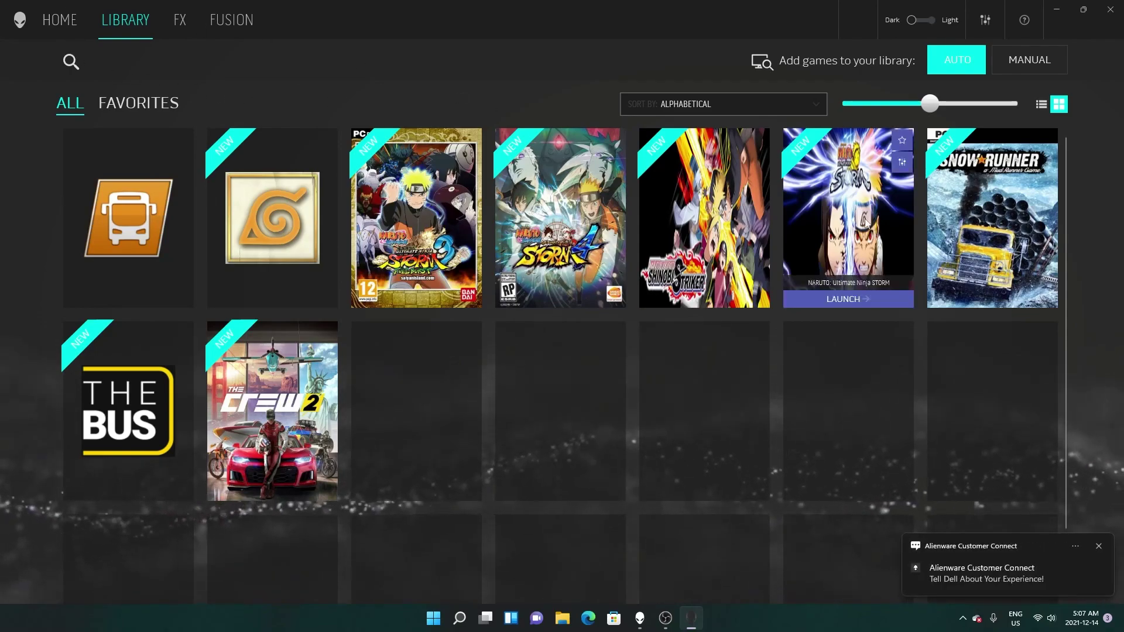
click(1098, 546)
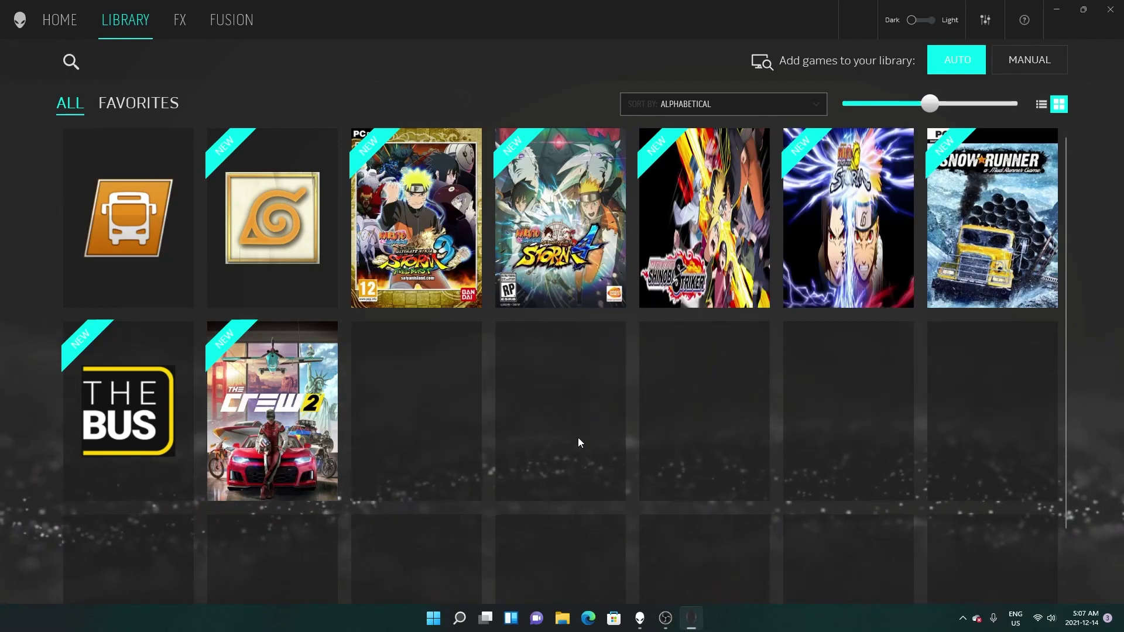
Manually add Call of Duty Black Ops Cold War from Available Programs to the library
click(1034, 62)
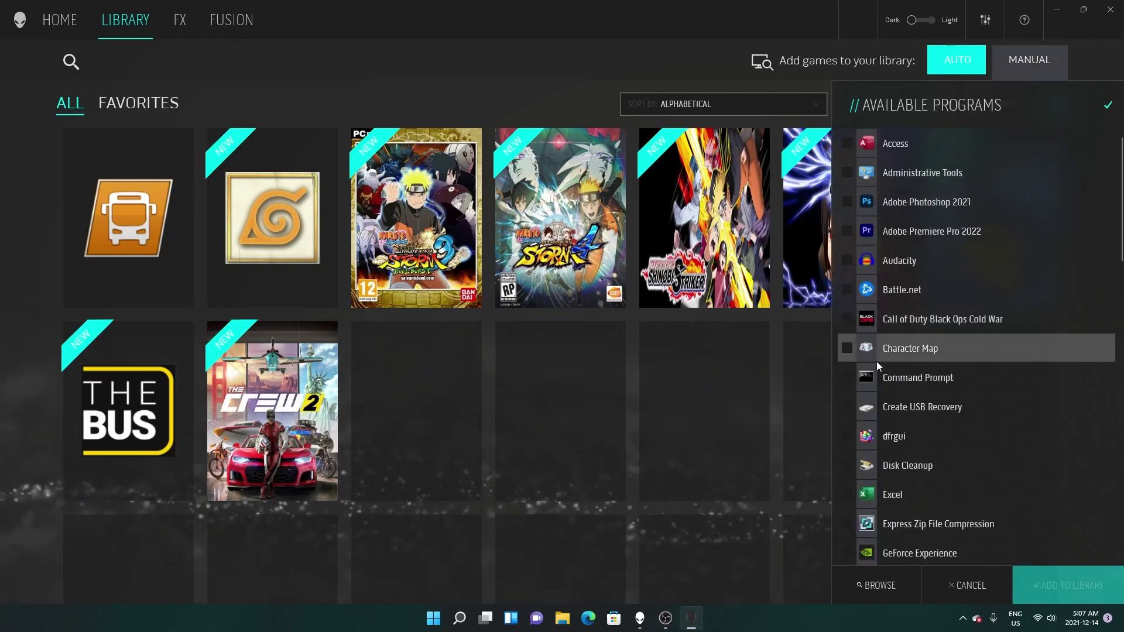
click(845, 320)
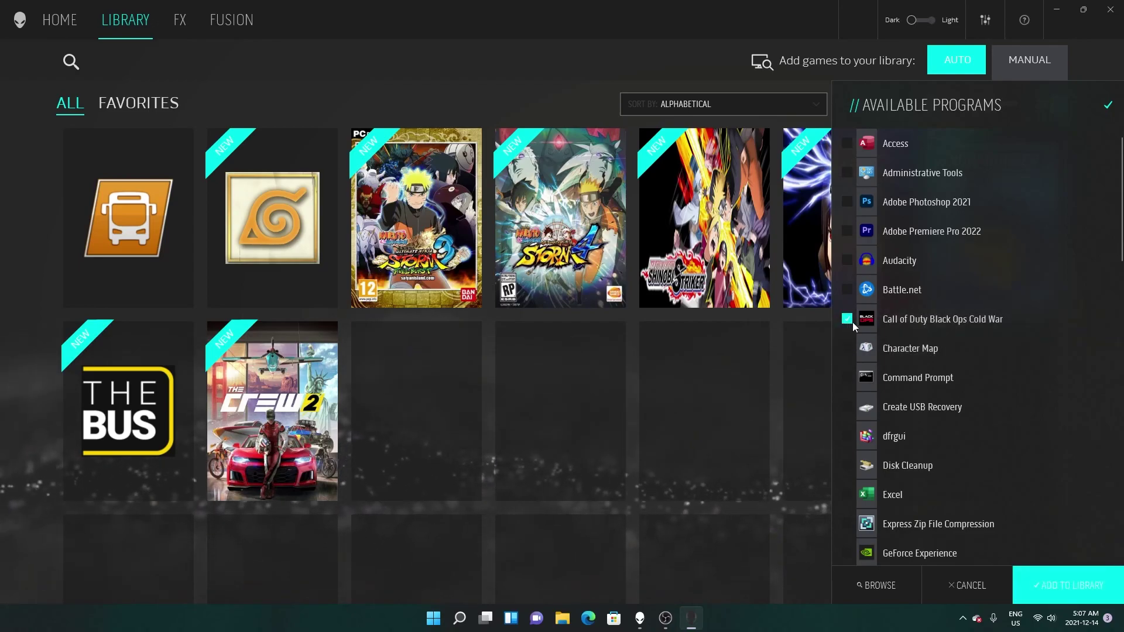
click(1045, 586)
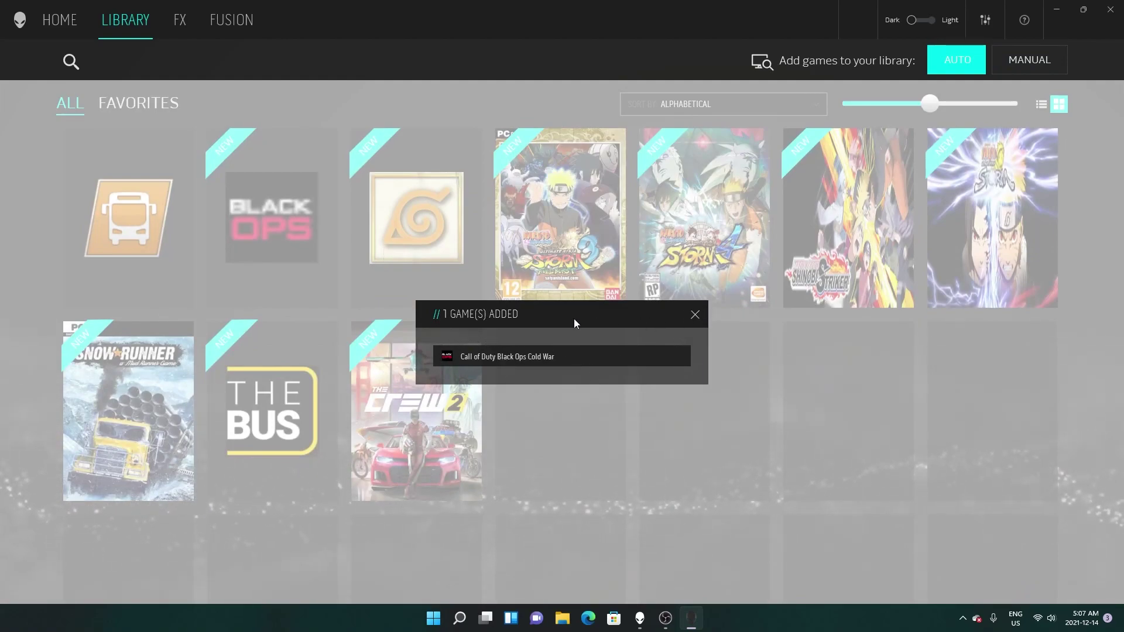
Close the Games Added dialog, star Black Ops Cold War, check Favorites, then return to All
click(696, 316)
mouse_move(292, 297)
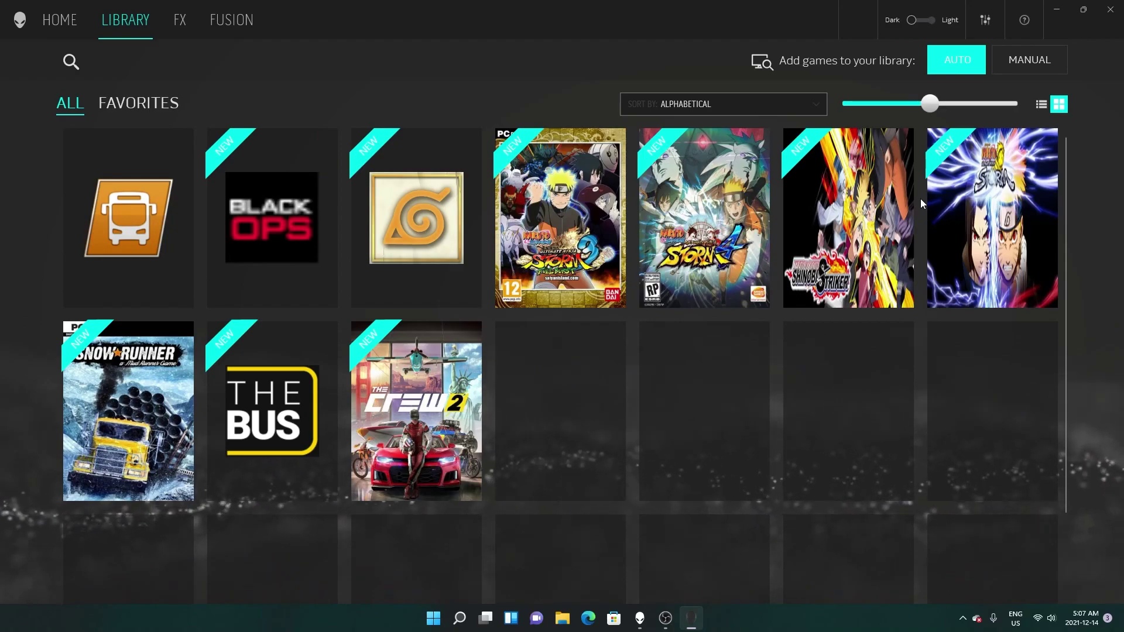
mouse_move(432, 188)
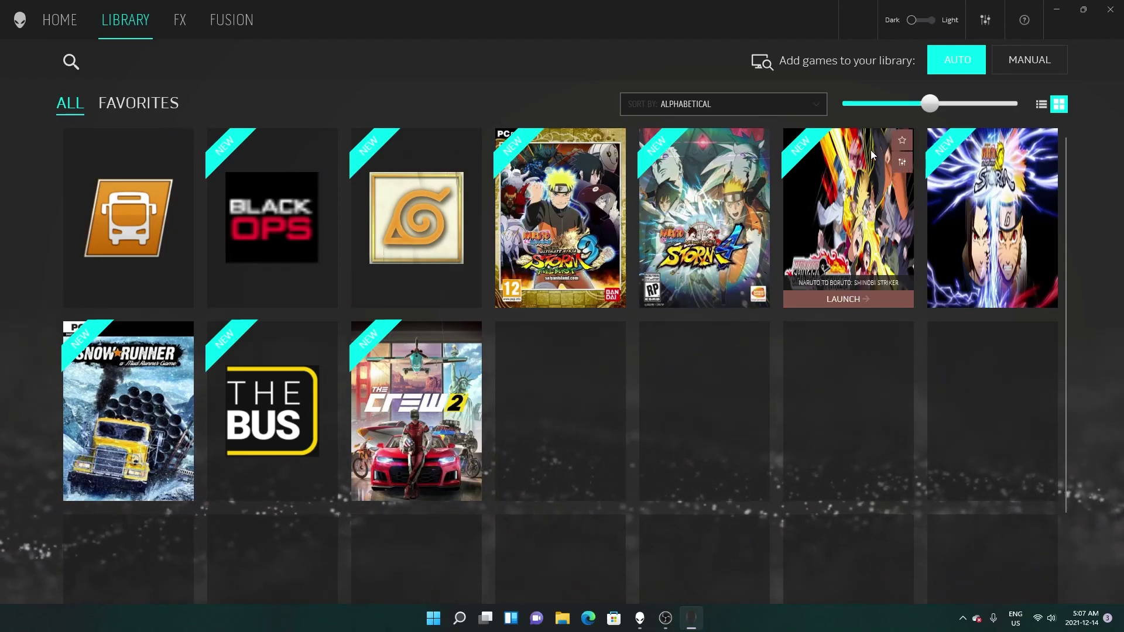
mouse_move(326, 143)
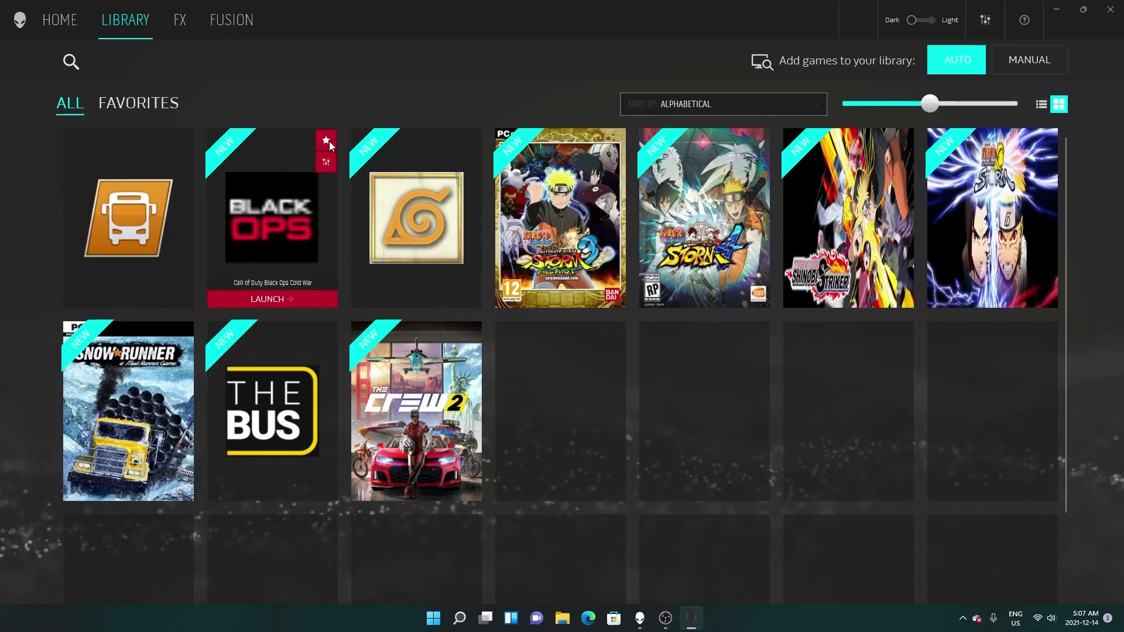
click(326, 142)
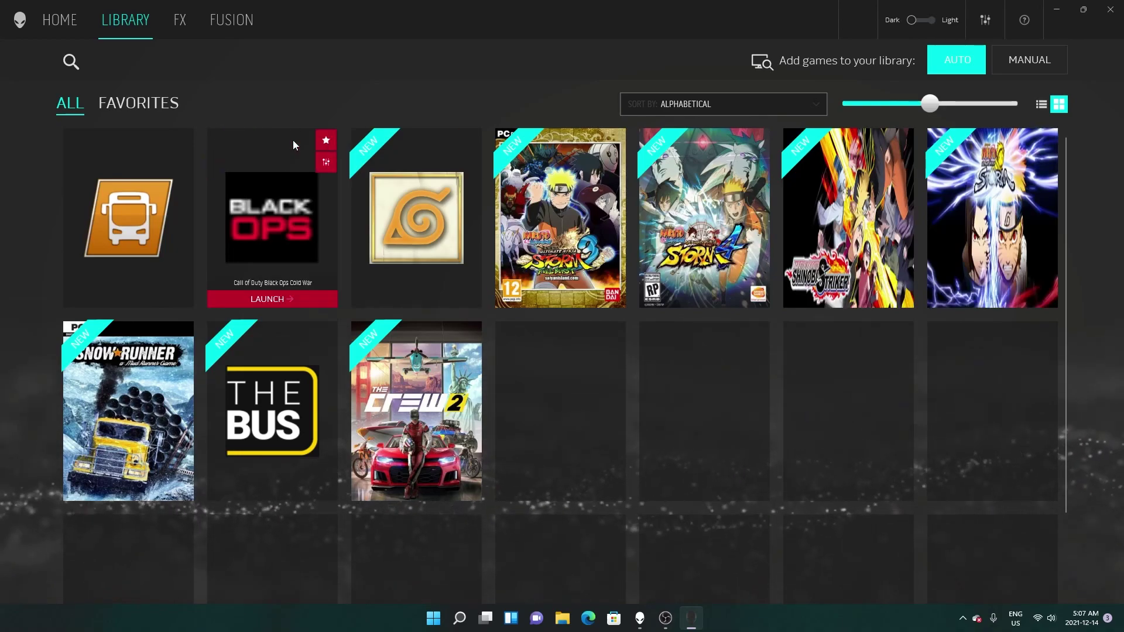
click(157, 105)
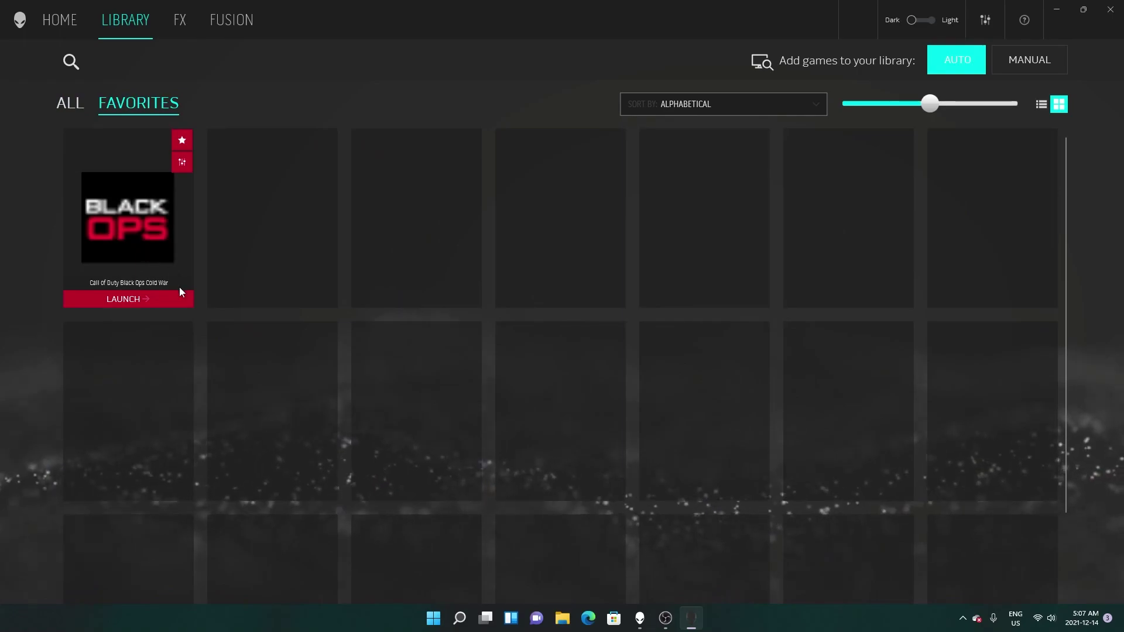
click(69, 103)
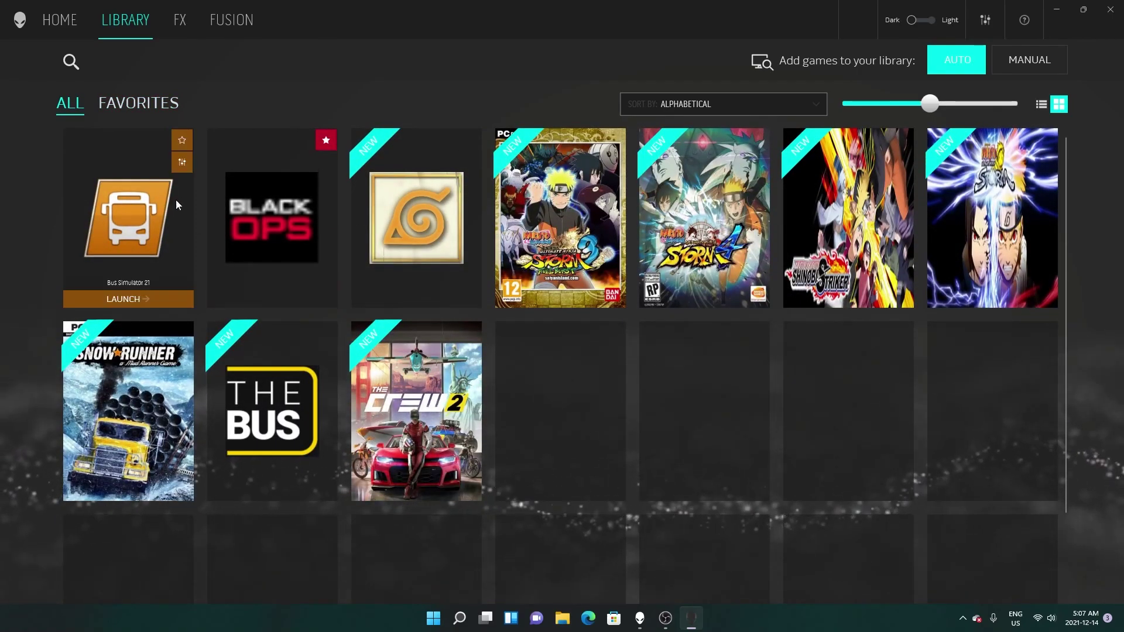
mouse_move(327, 157)
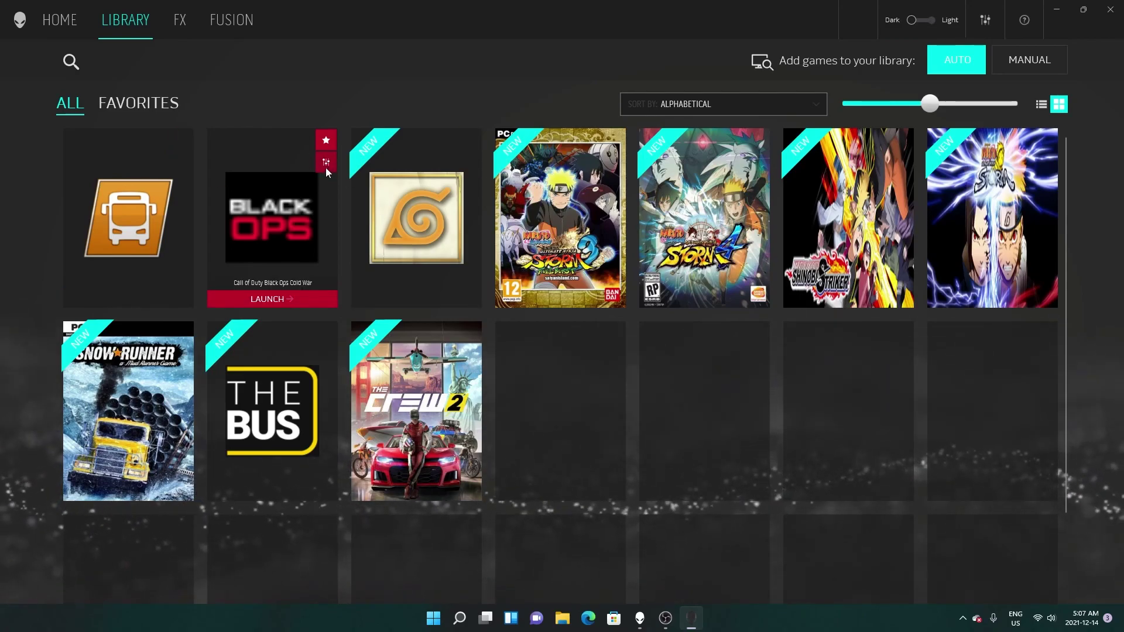
click(325, 166)
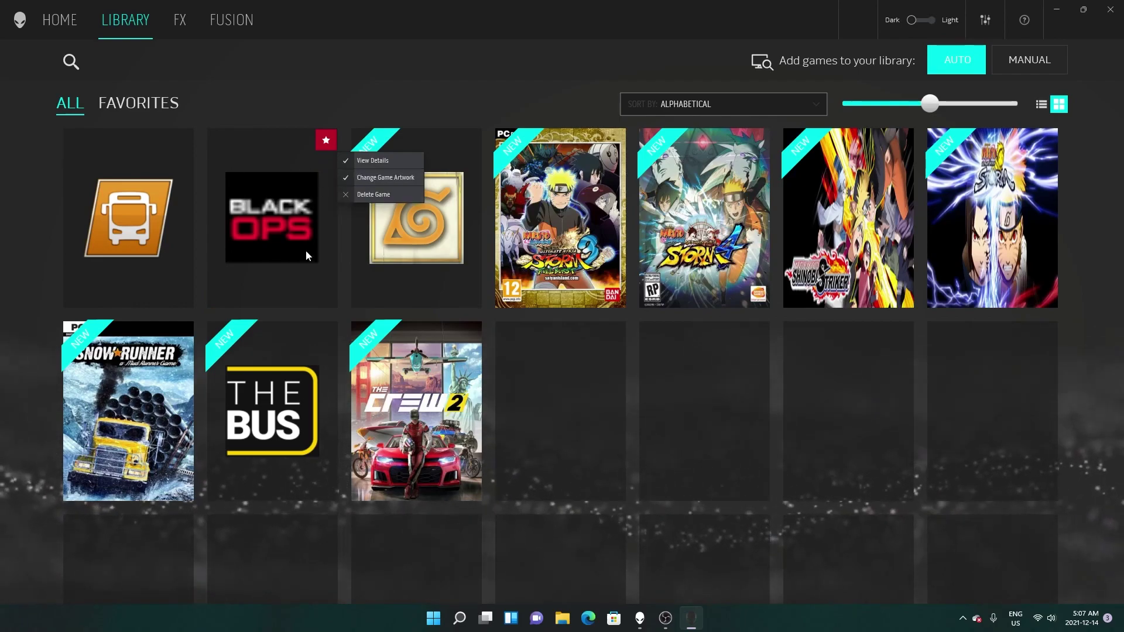
click(381, 178)
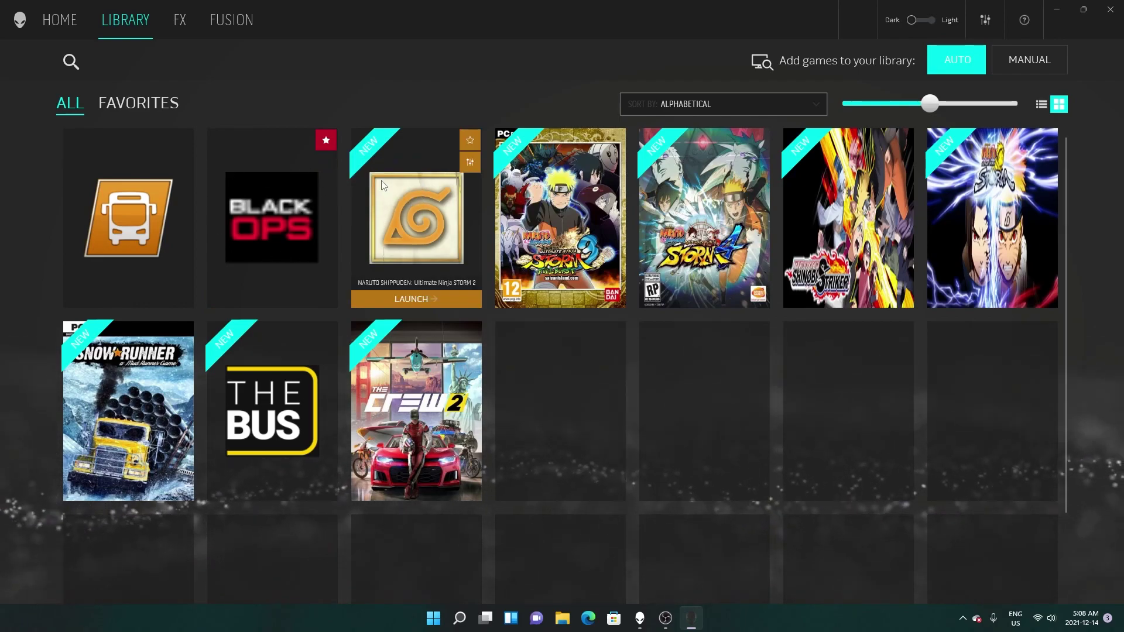
click(381, 185)
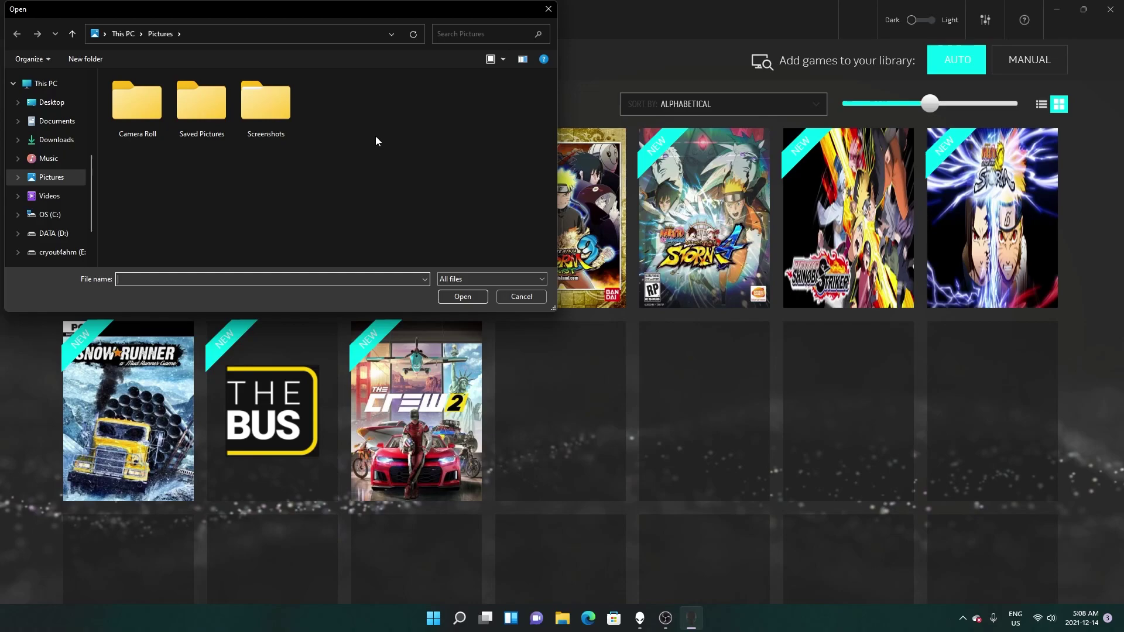
click(548, 9)
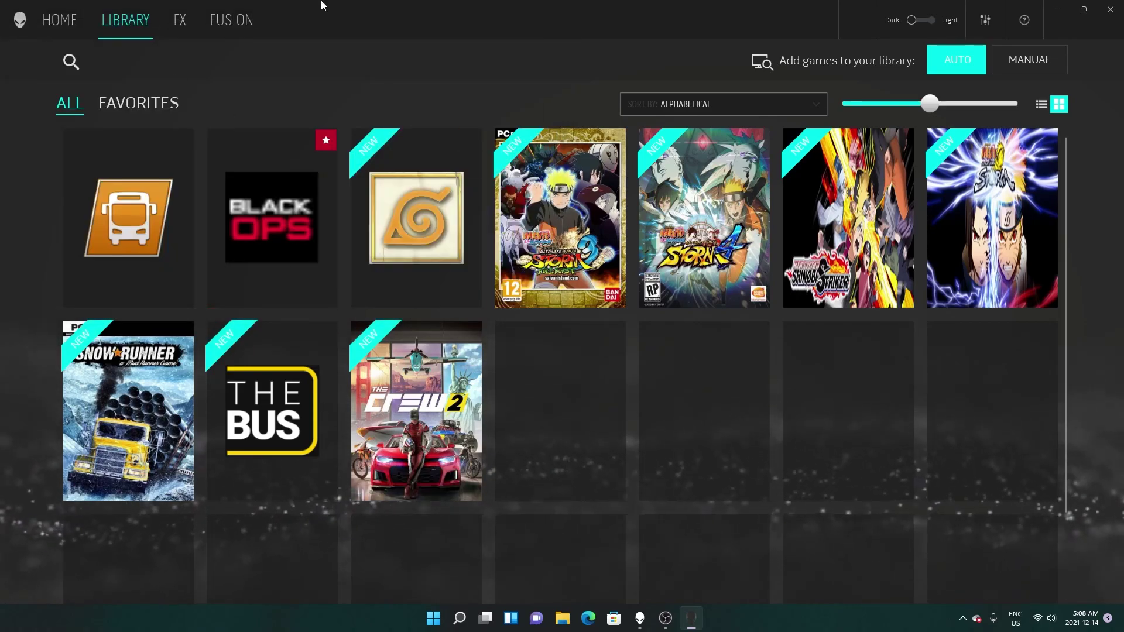
Create NEW THEME_1 in FX without assigning a game, toggling All Zones on and off
click(182, 21)
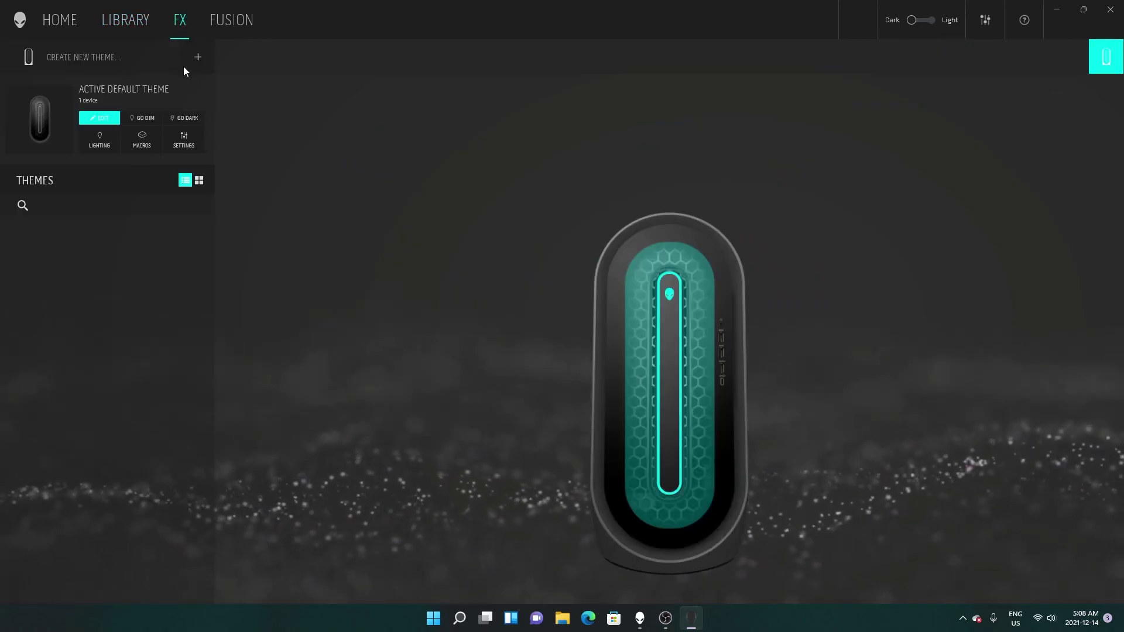
click(198, 60)
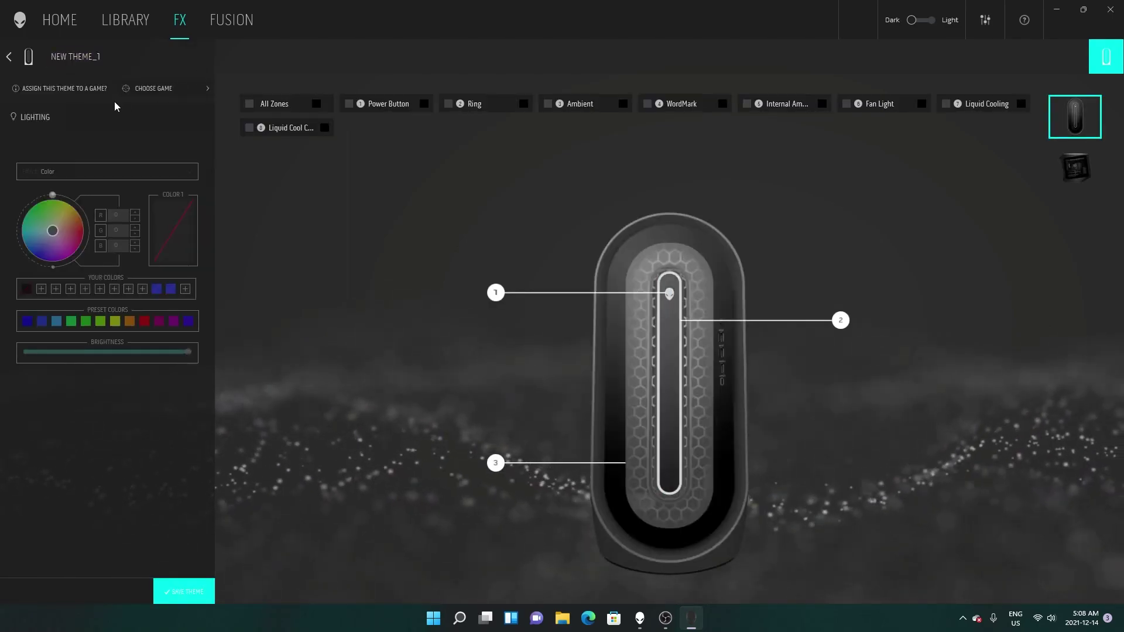
click(161, 89)
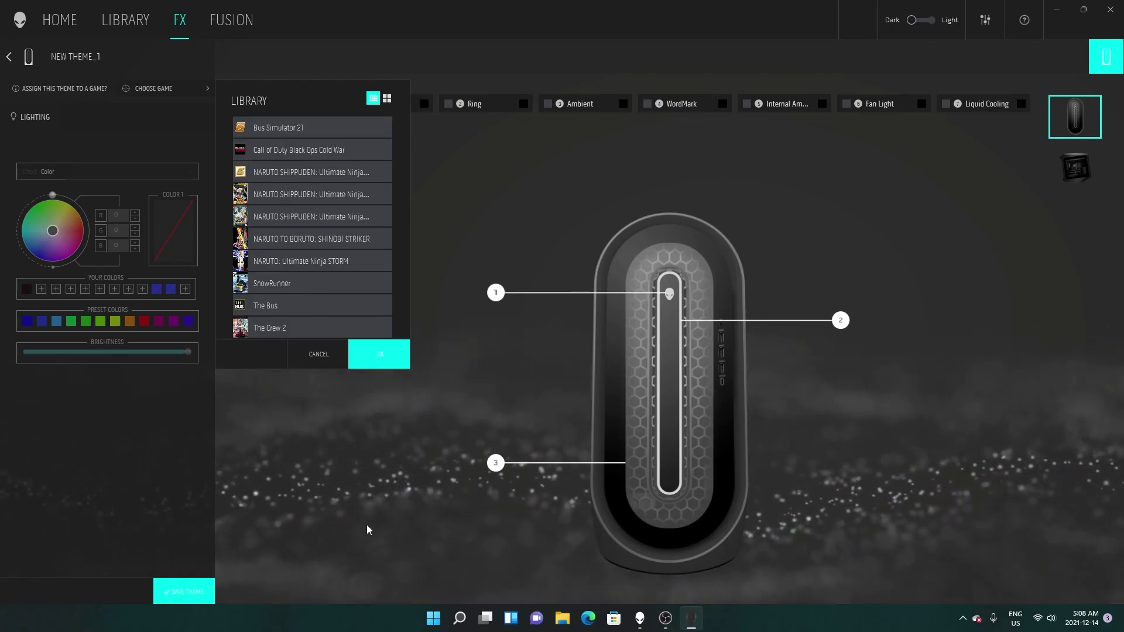
click(292, 354)
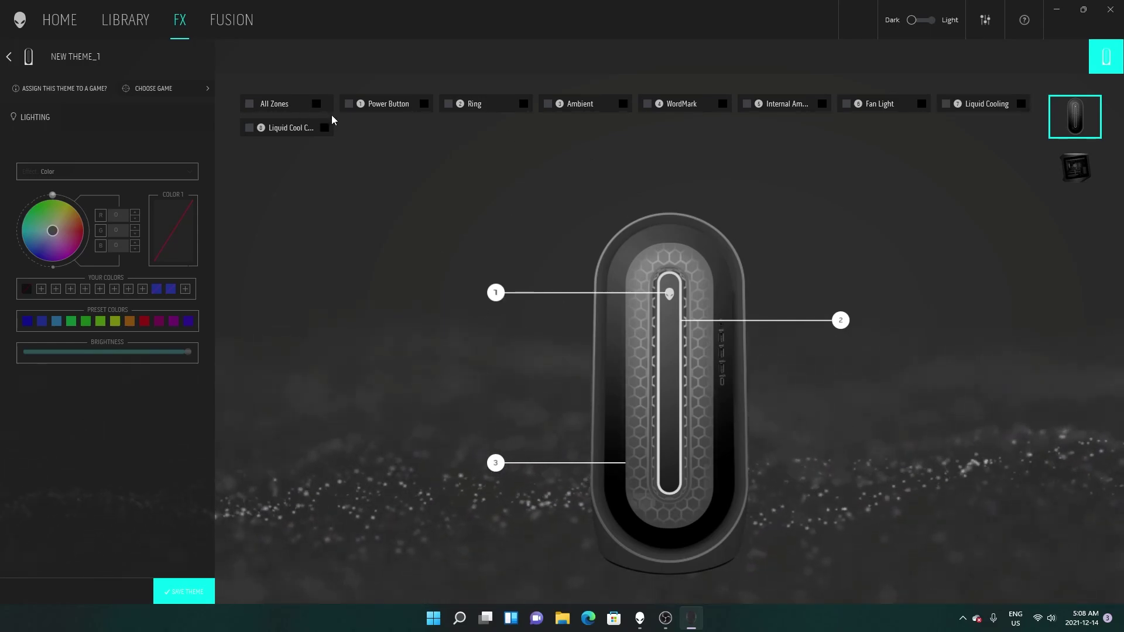
click(251, 105)
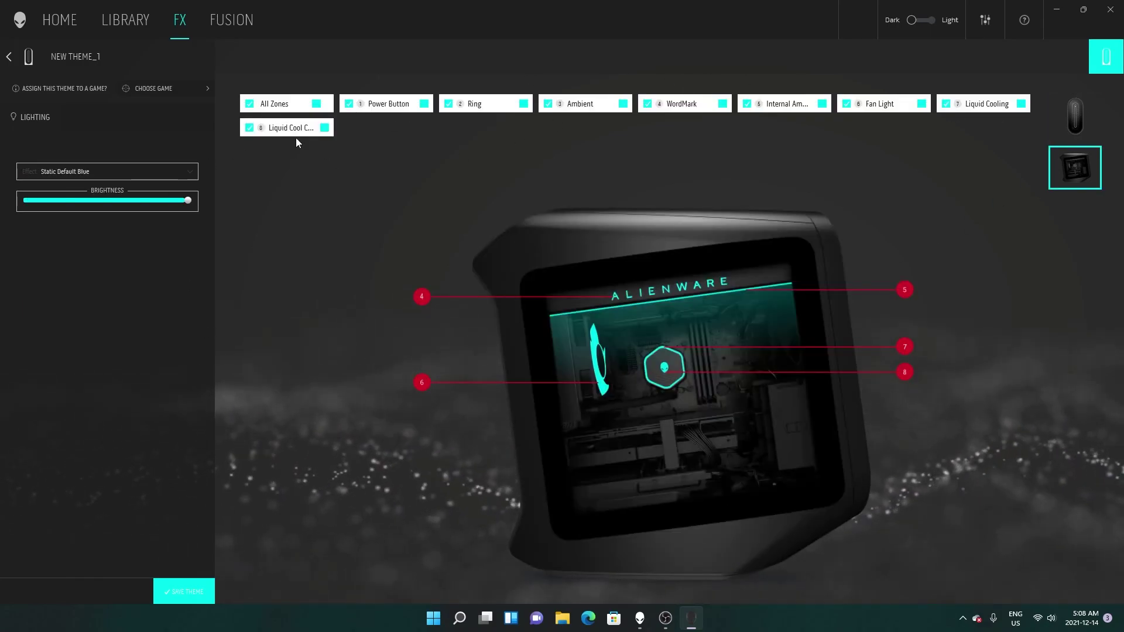
click(275, 105)
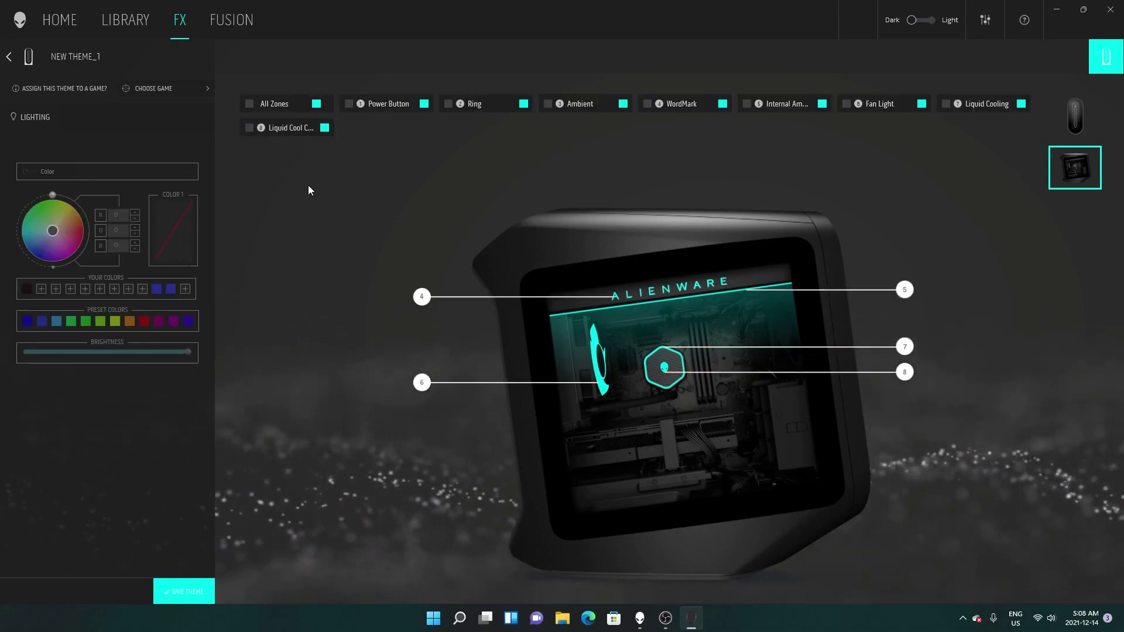
Colour the Power Button and Ring zones blue, then deselect both
click(426, 105)
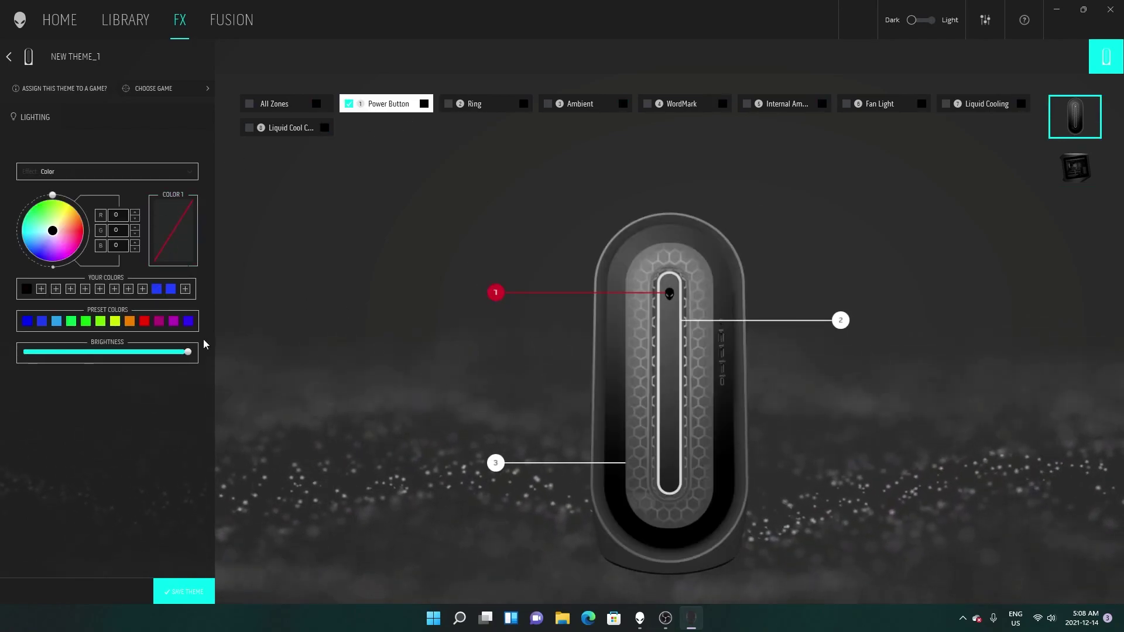
click(42, 322)
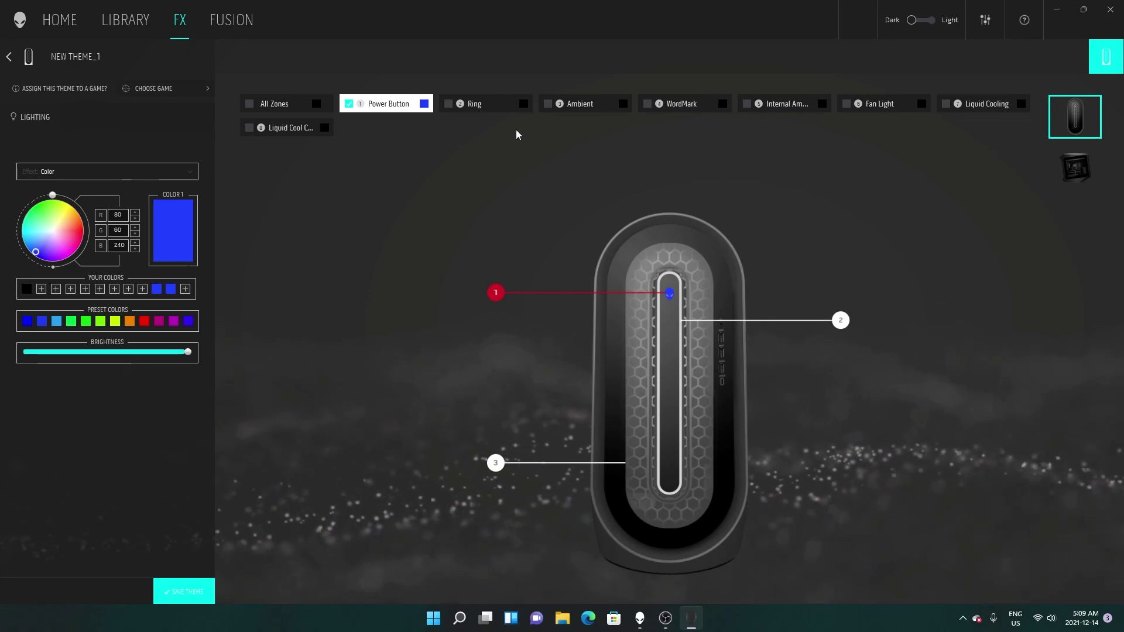
click(521, 110)
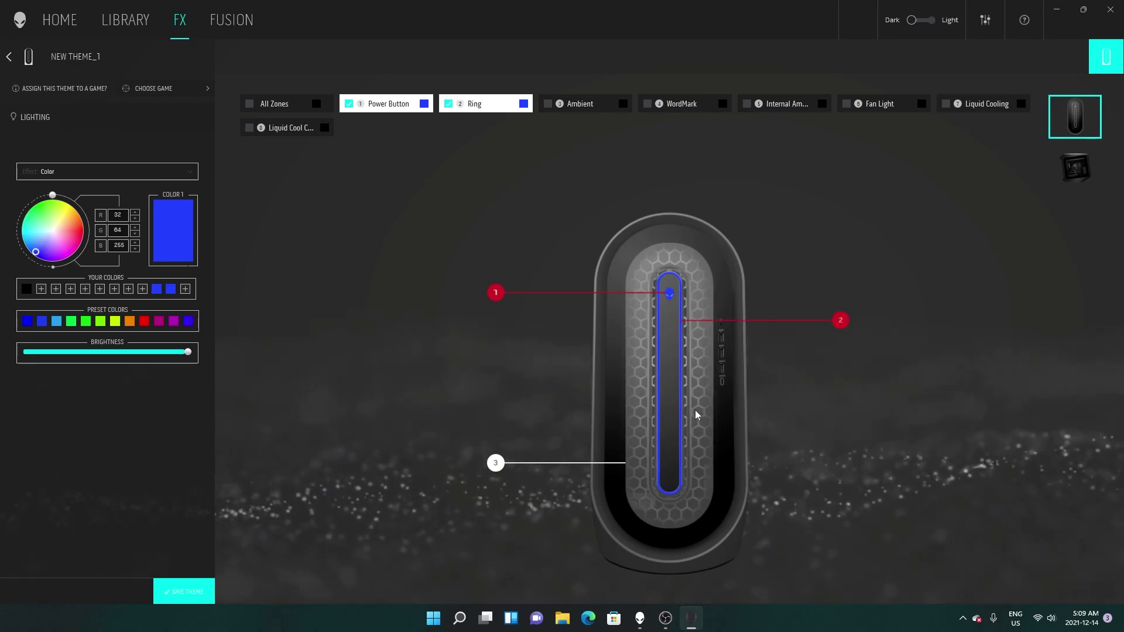
click(349, 104)
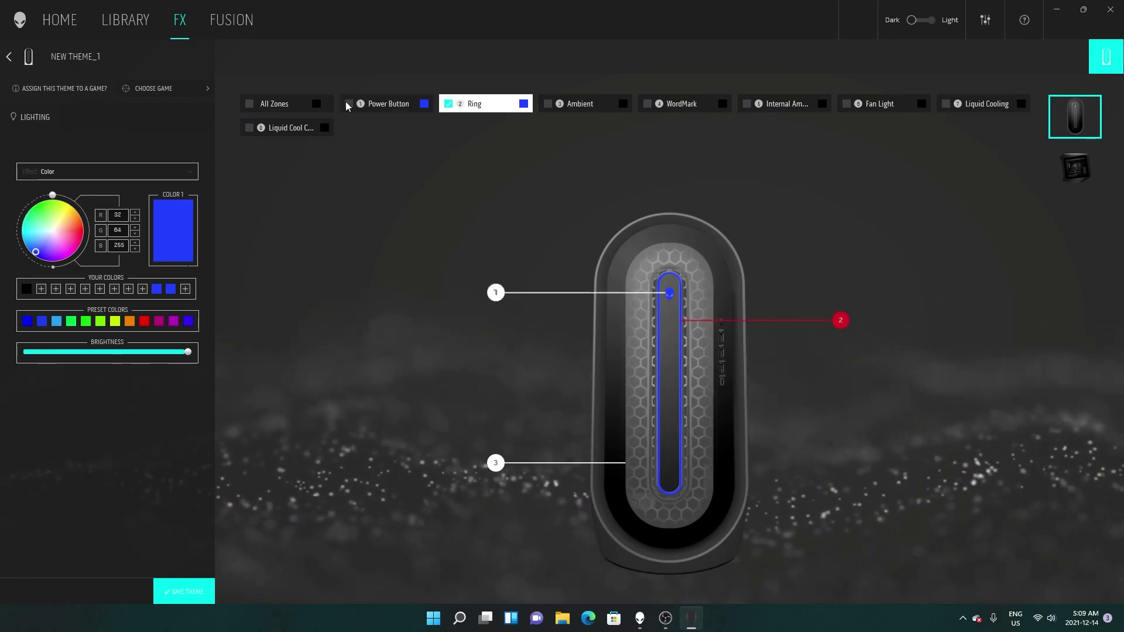
click(449, 104)
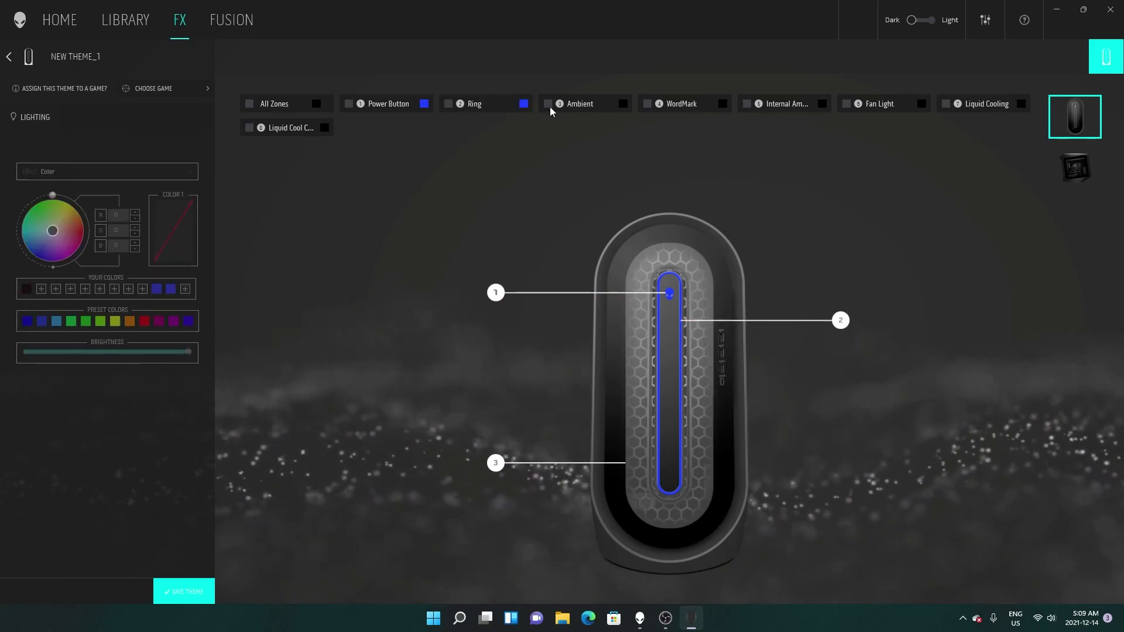
Make the Ambient zone red after trying purple, and select the WordMark zone
click(548, 105)
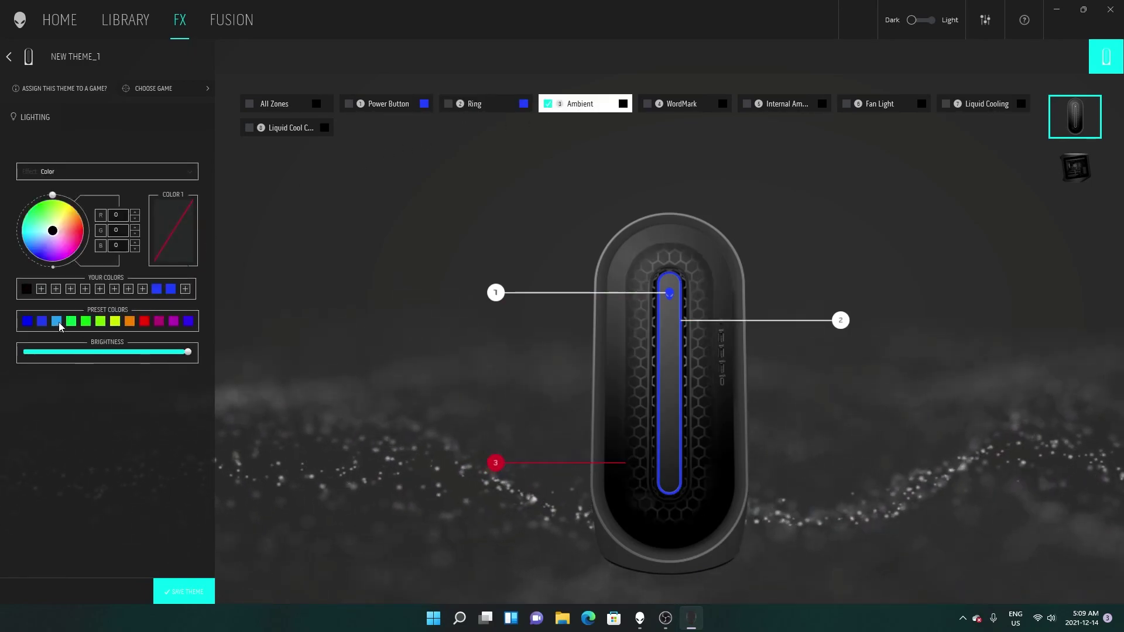
click(187, 321)
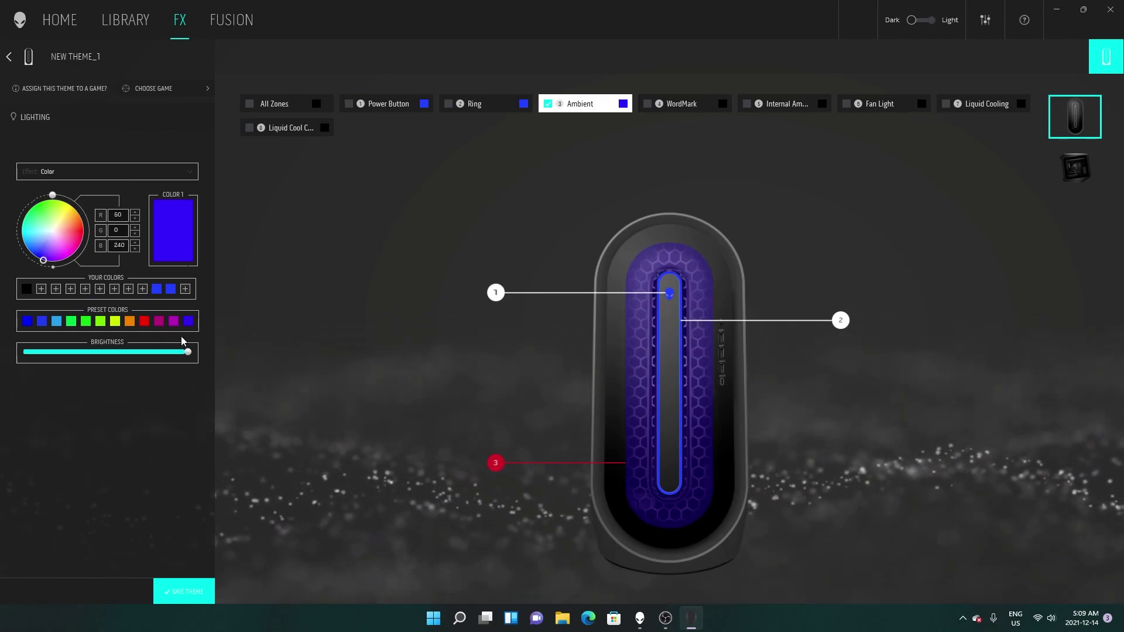
click(144, 324)
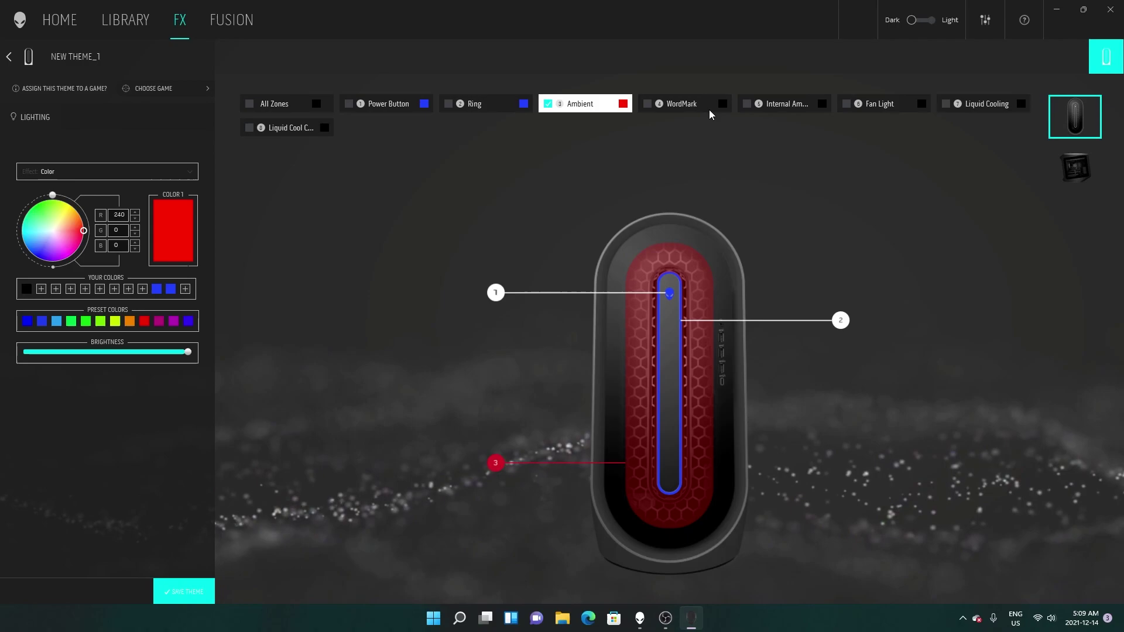
click(725, 104)
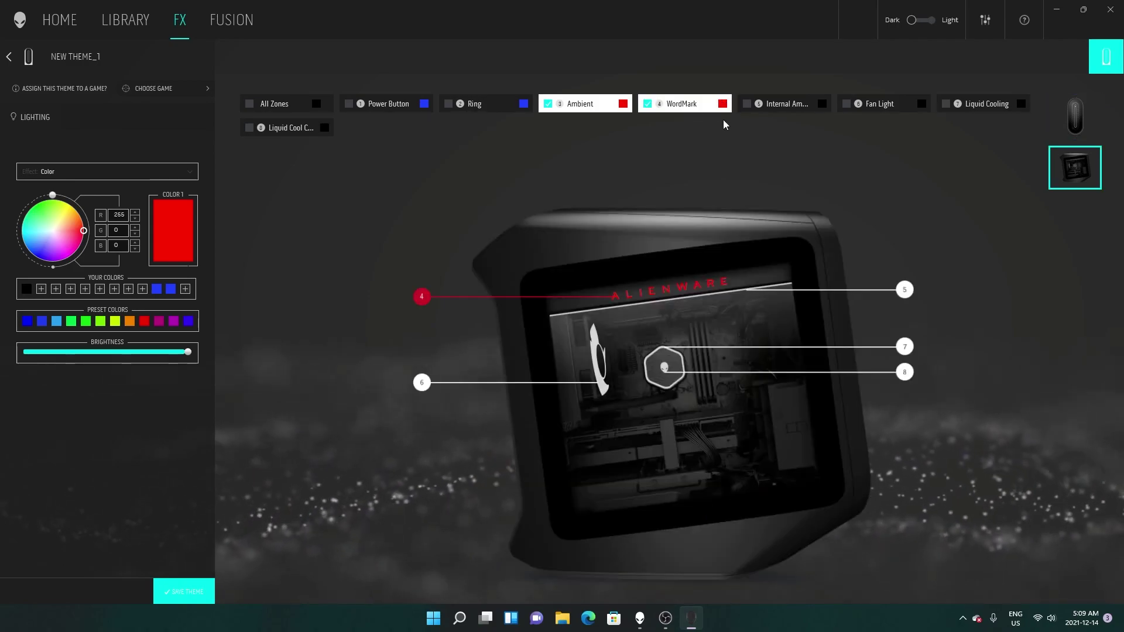
Colour the WordMark and Internal Ambient zones light blue
click(528, 104)
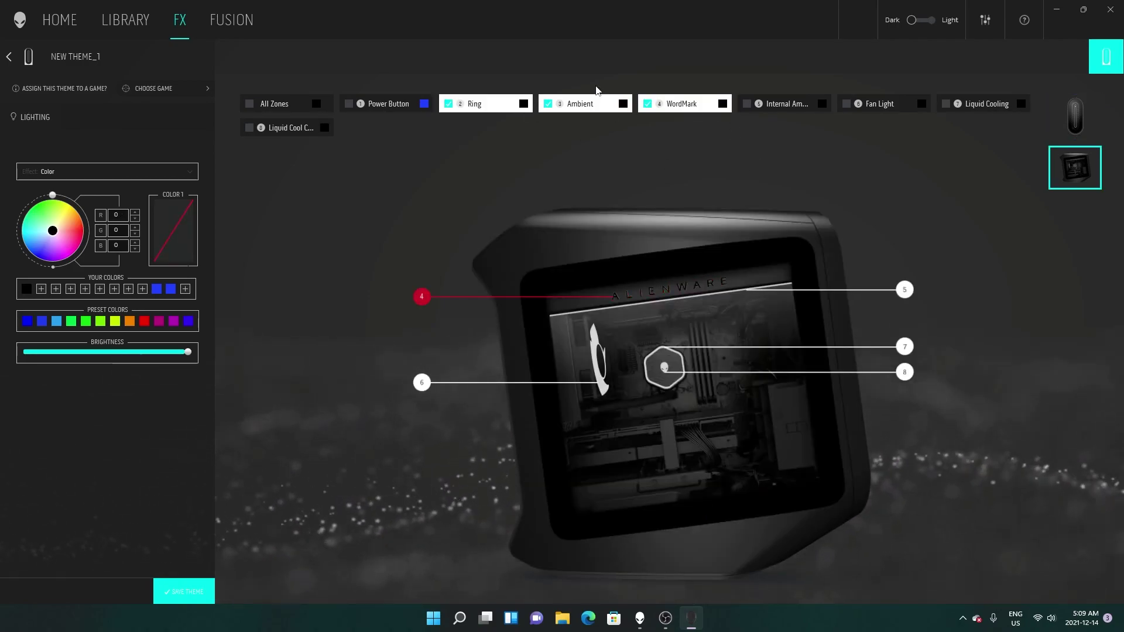
click(549, 103)
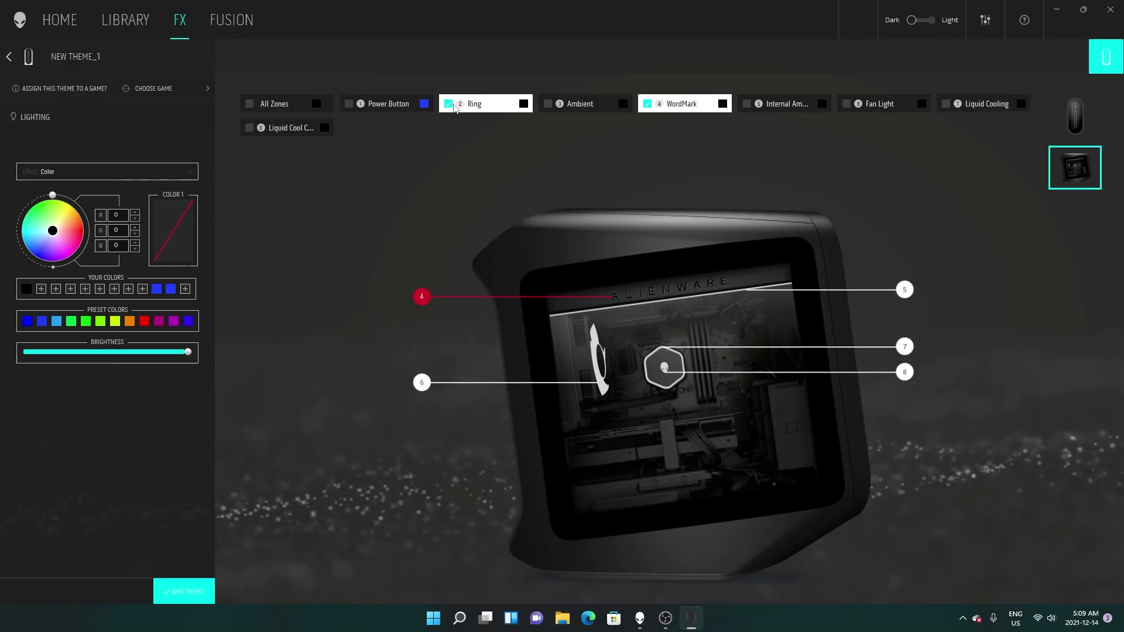
click(448, 104)
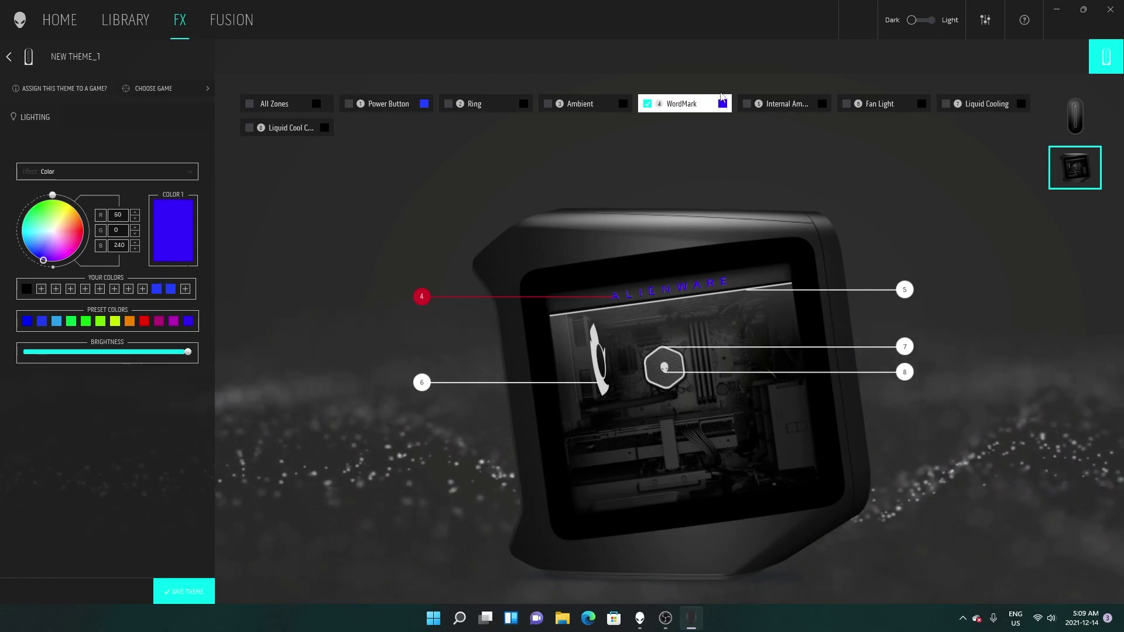
click(747, 104)
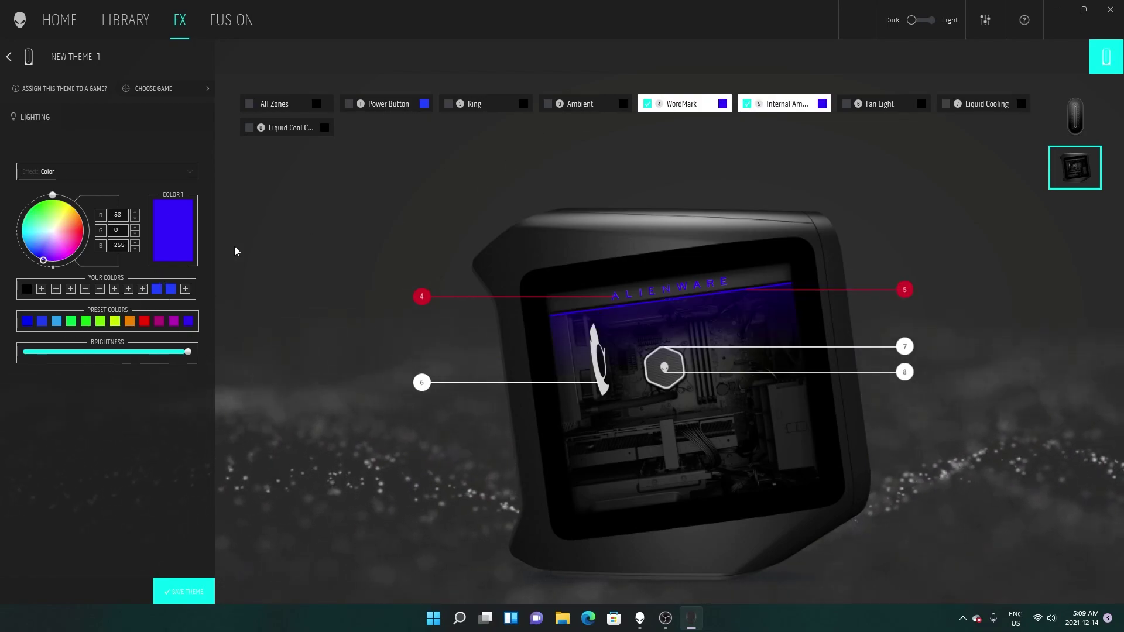
click(55, 322)
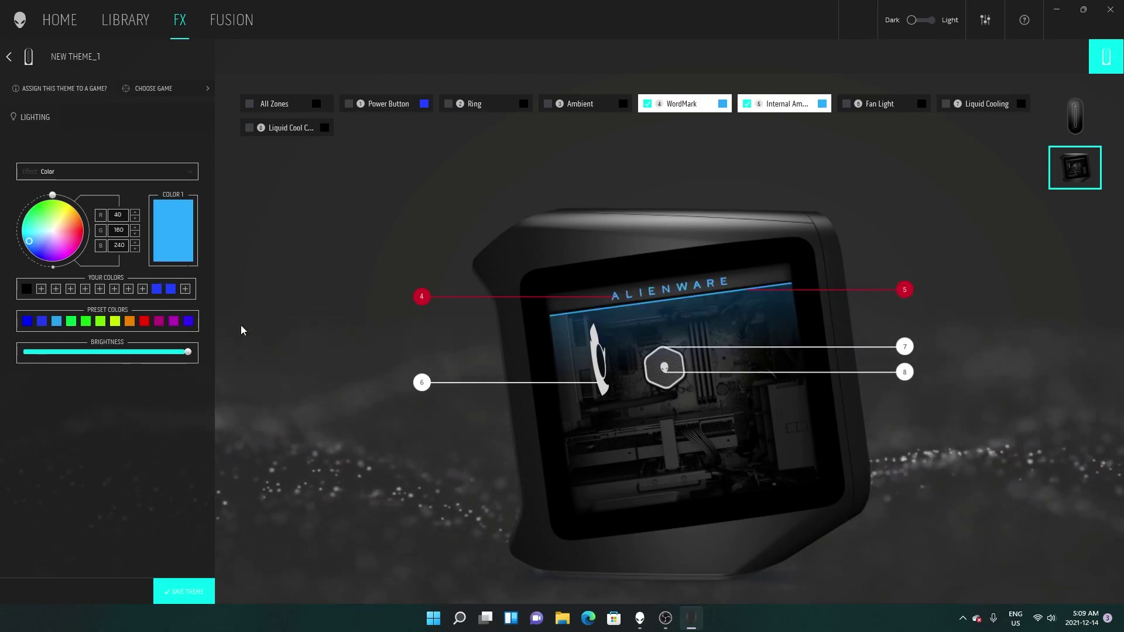
Light the Fan Light and Liquid Cooling zones yellow-green, then select all zones
click(844, 104)
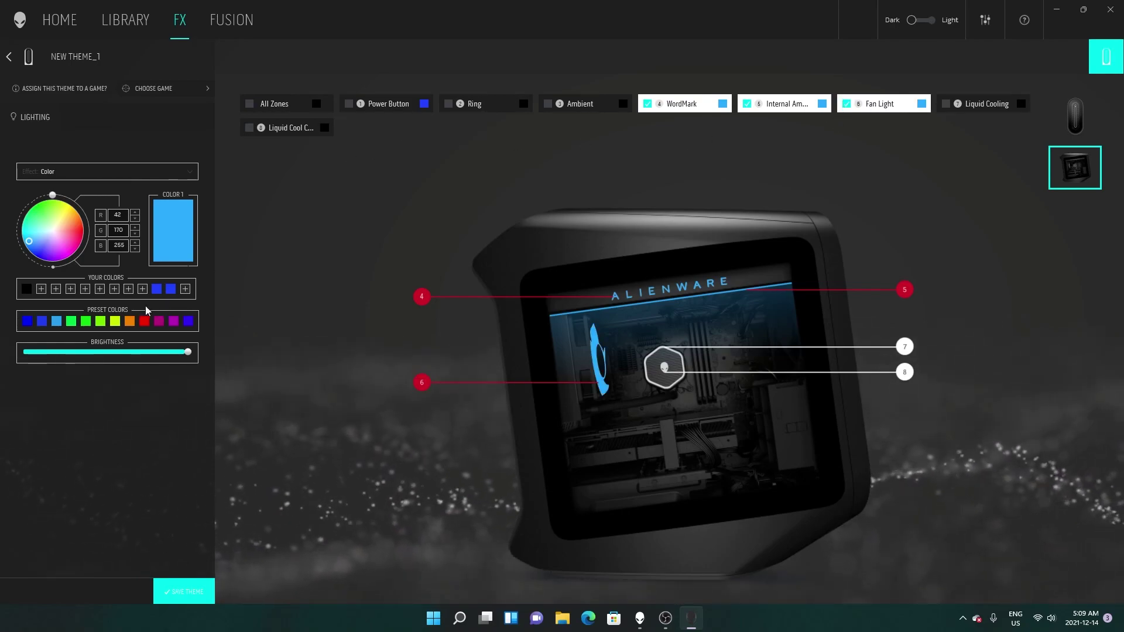
click(648, 106)
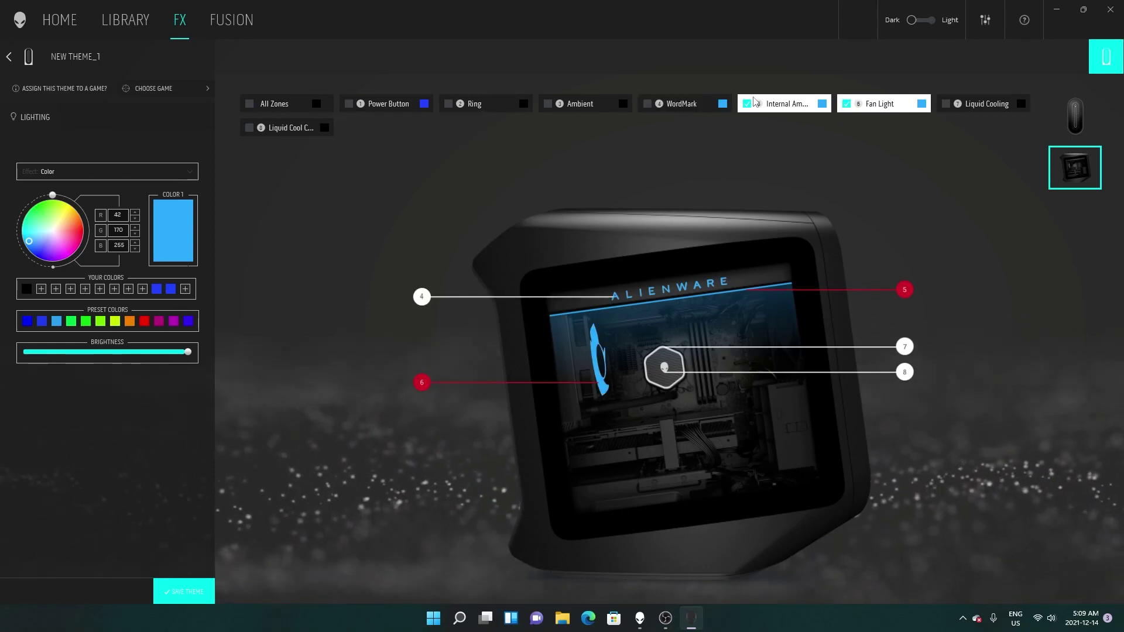
click(745, 105)
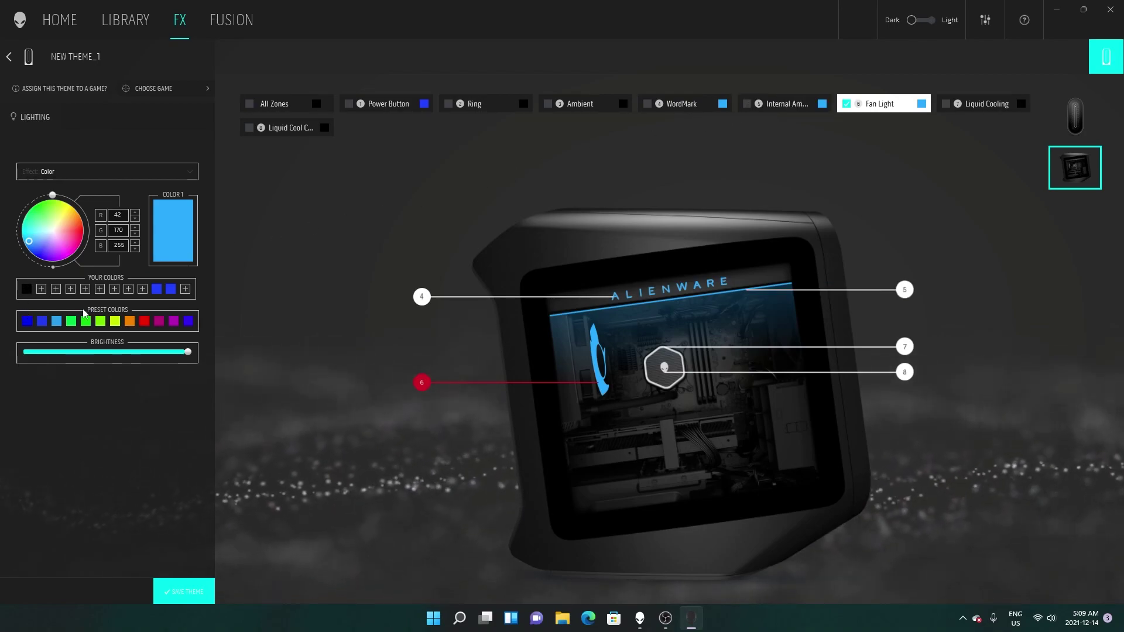
click(114, 321)
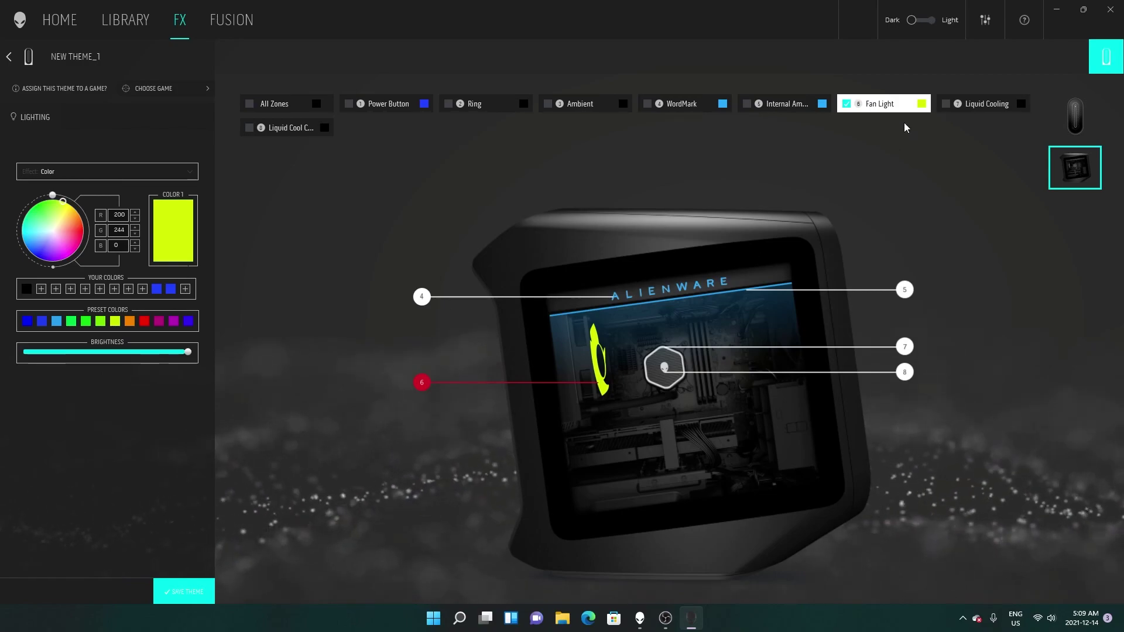
click(945, 104)
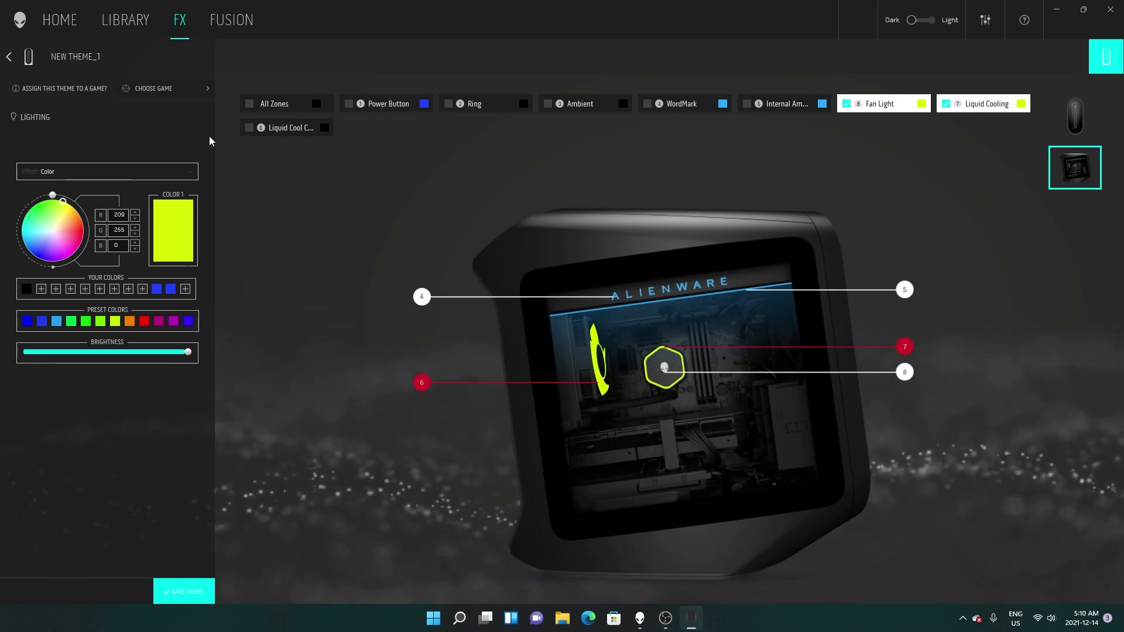
click(248, 104)
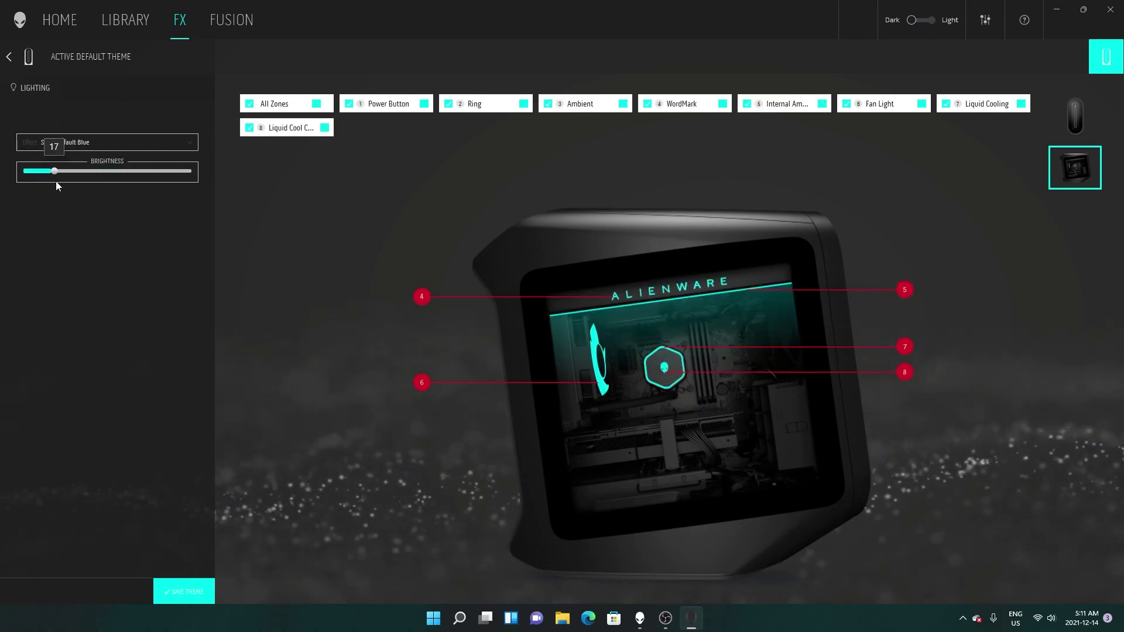
Raise the Active Default Theme brightness to maximum and switch its effect from Color to Spectrum
click(188, 170)
click(150, 147)
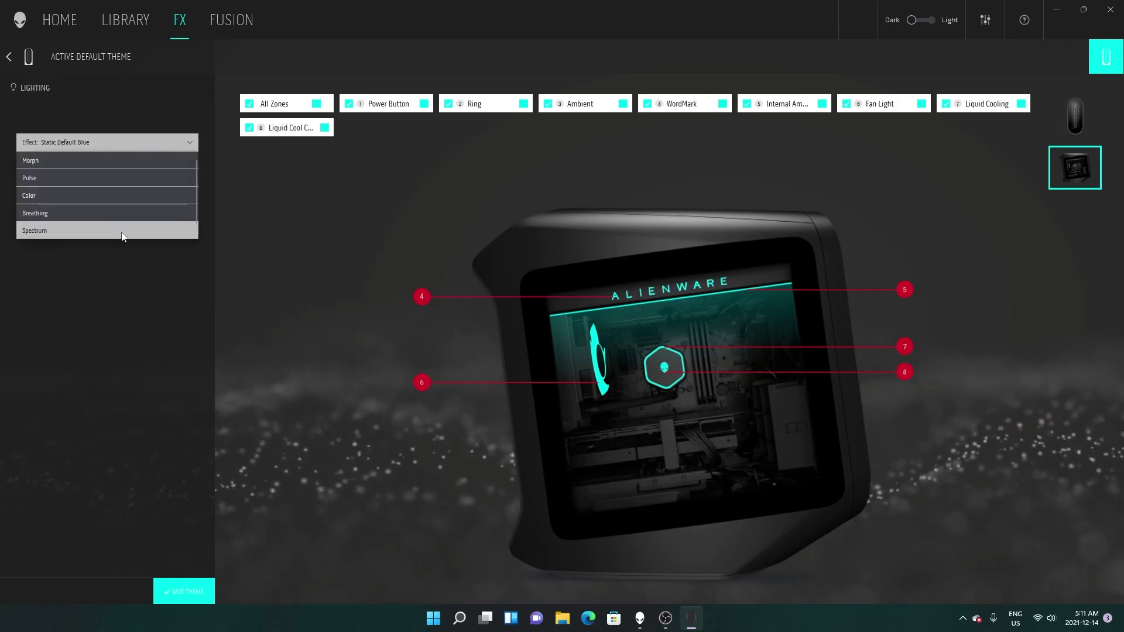
click(95, 195)
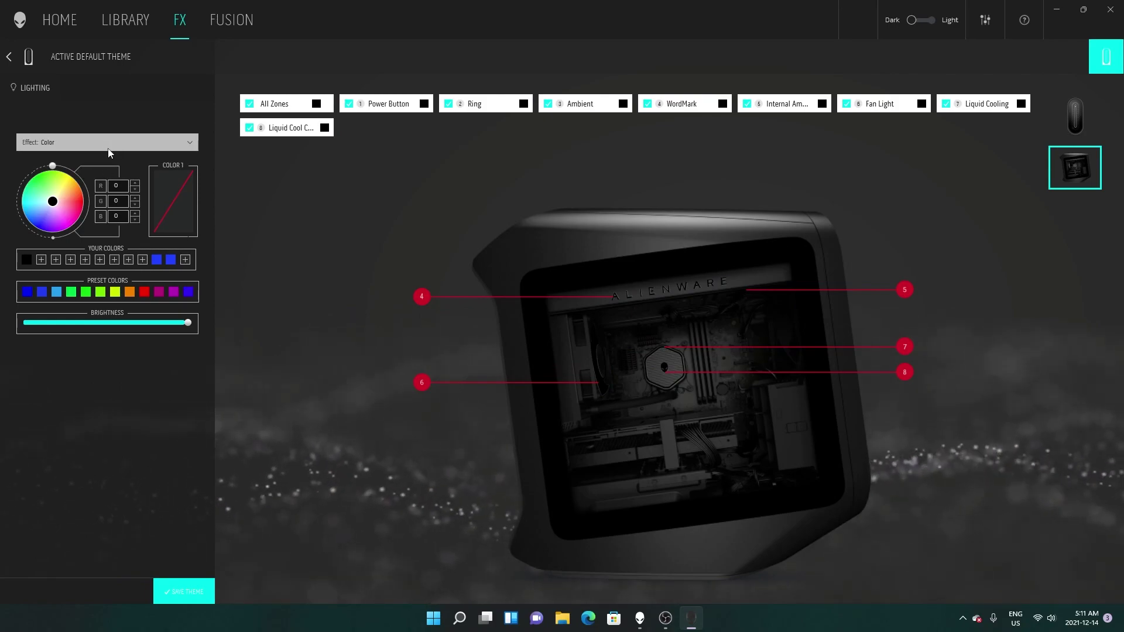
click(136, 144)
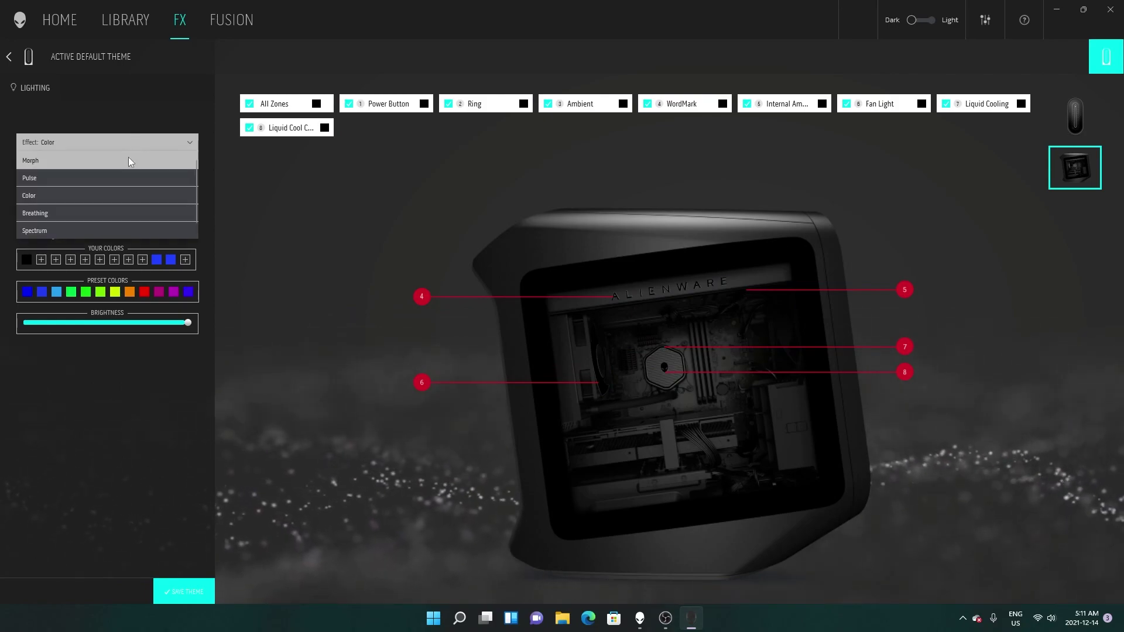
click(86, 225)
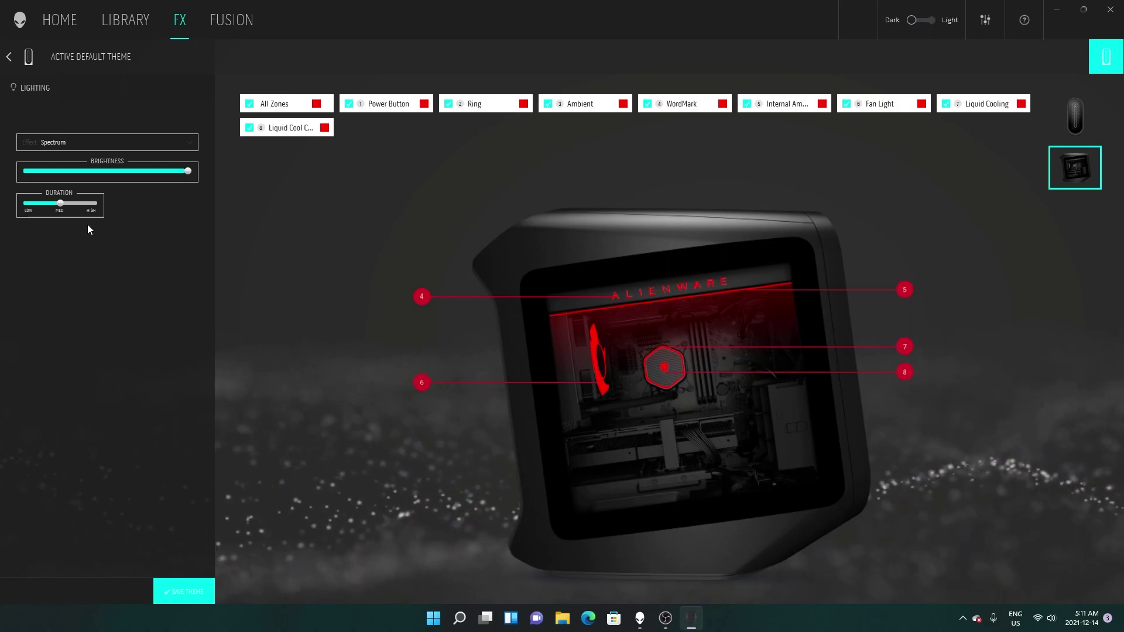